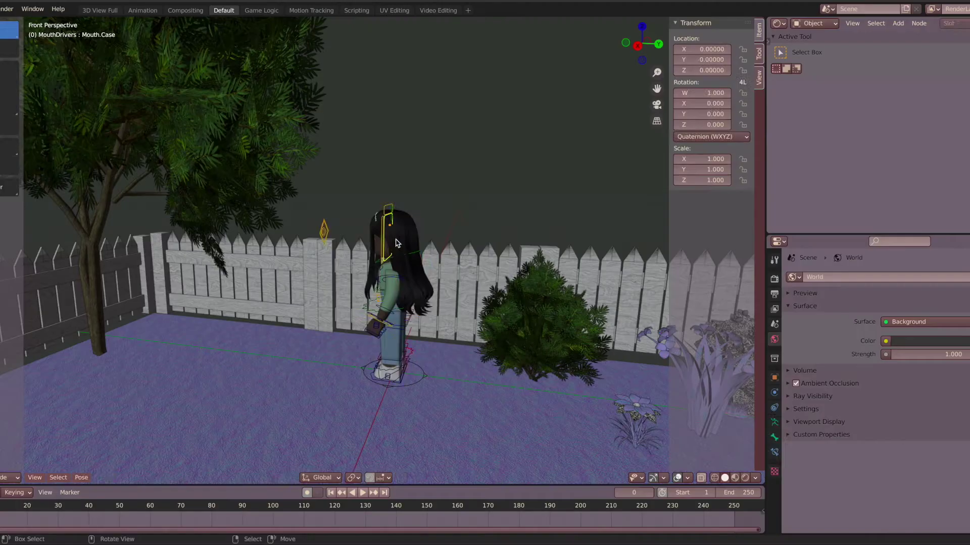
# Add a Bezier circle curve to the scene
pyautogui.click(413, 215)
pyautogui.hotkey('shift', 'a')
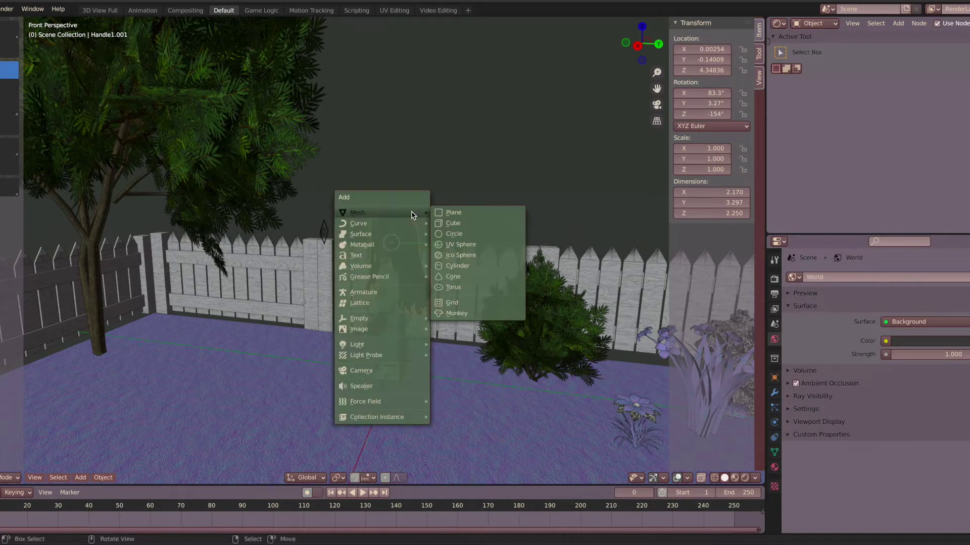
pyautogui.moveTo(413, 224)
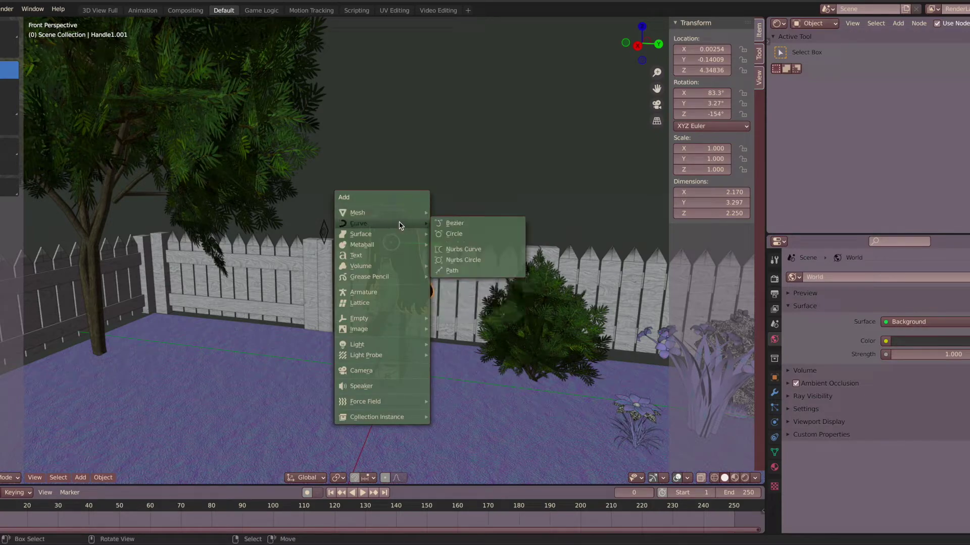
pyautogui.click(451, 234)
# Find the new Bezier circle by the climbing frame and move it along the X axis to about X 22.15
pyautogui.hotkey('shift', '`')
pyautogui.press('w')
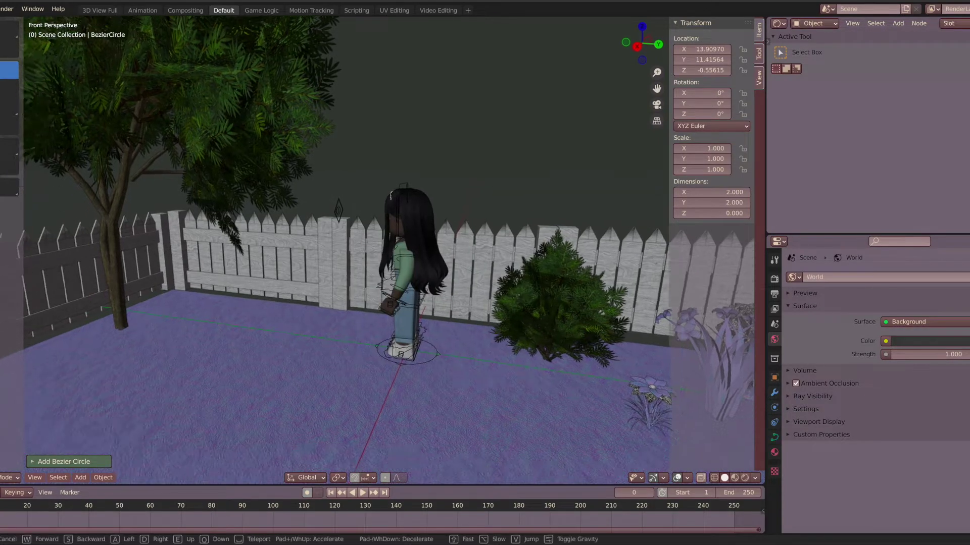
pyautogui.press('s')
pyautogui.press('w')
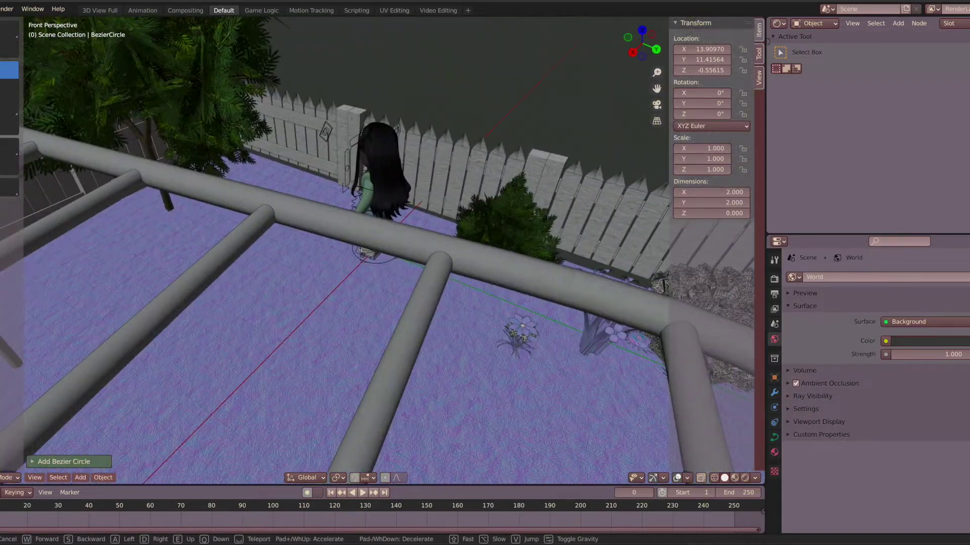
pyautogui.press('s')
pyautogui.press('w')
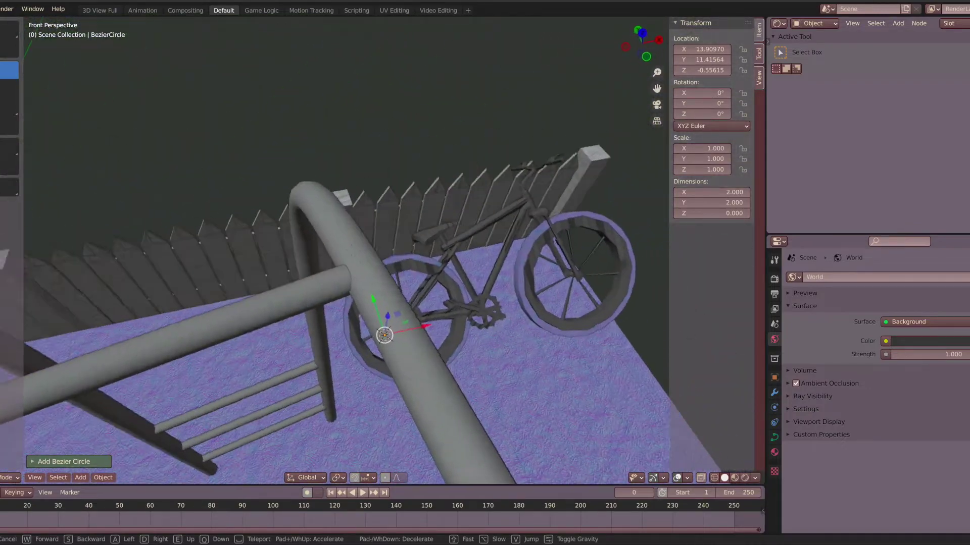
pyautogui.press('s')
pyautogui.click(352, 254)
pyautogui.press('g')
pyautogui.press('x')
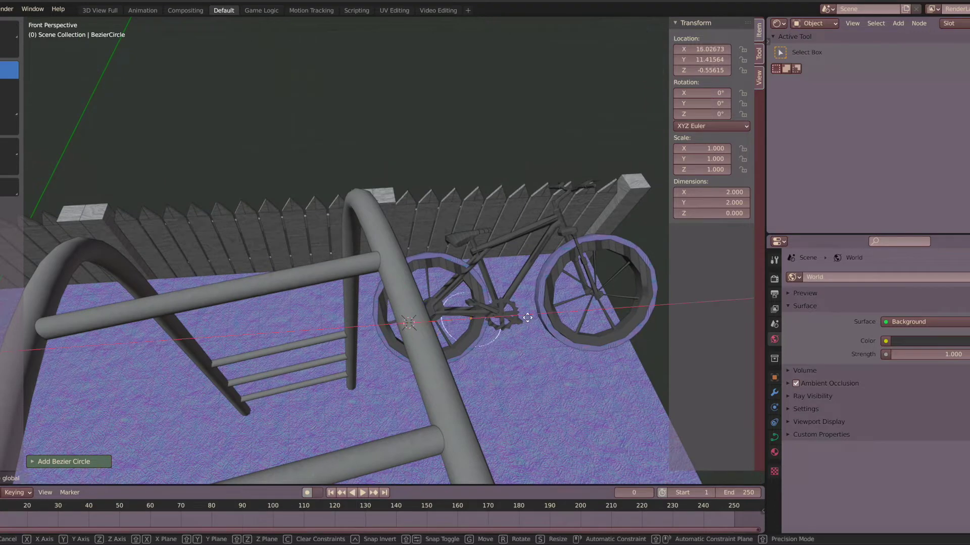
pyautogui.click(684, 313)
# Move the Bezier circle back along the X axis to about X 9.84
pyautogui.hotkey('shift', '`')
pyautogui.press('s')
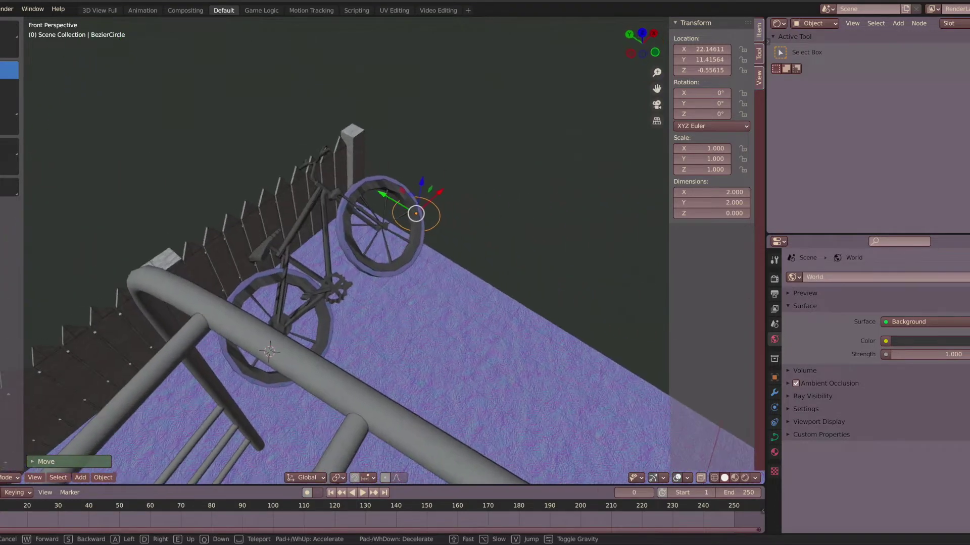
pyautogui.press('Return')
pyautogui.press('g')
pyautogui.press('x')
pyautogui.click(151, 415)
# Move the Bezier circle along Y and X near the character, to about Y 2.87 and X 0.90
pyautogui.hotkey('shift', '`')
pyautogui.press('s')
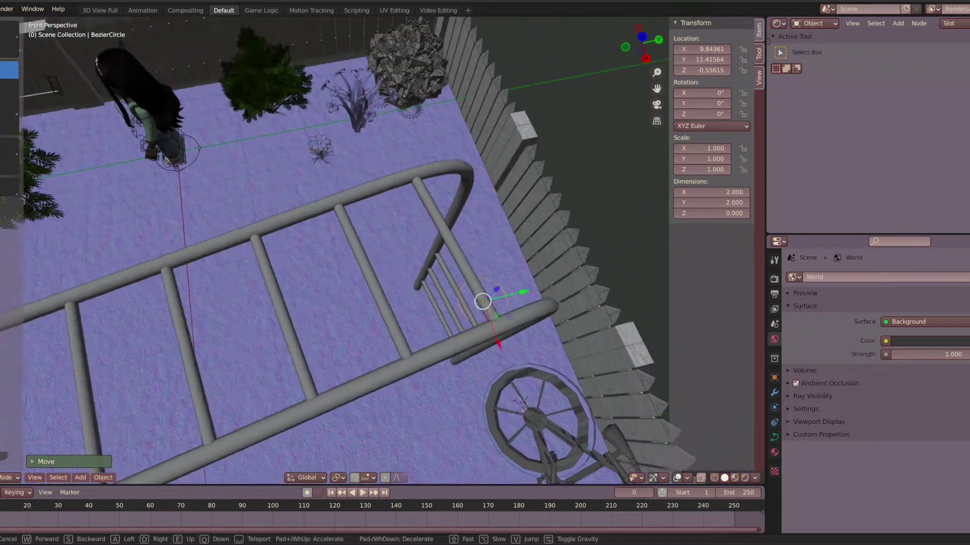
pyautogui.click(623, 339)
pyautogui.press('g')
pyautogui.press('y')
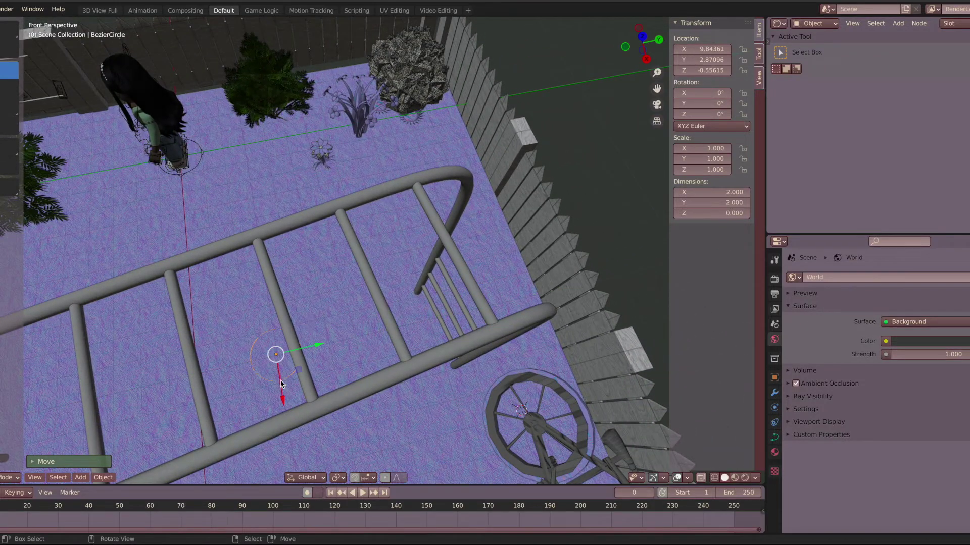
pyautogui.click(253, 214)
# Raise the Bezier circle just above the ground, to about Z -0.12
pyautogui.hotkey('shift', '`')
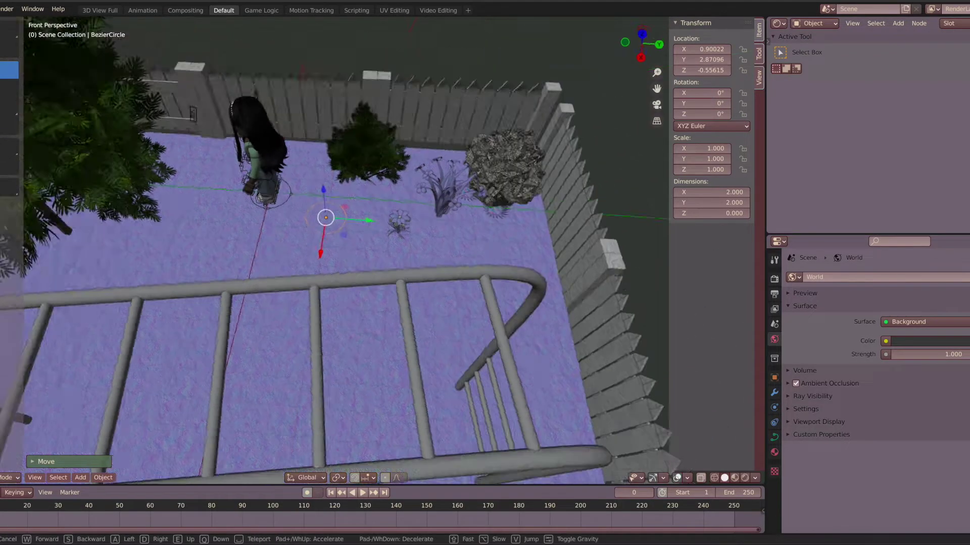
pyautogui.press('w')
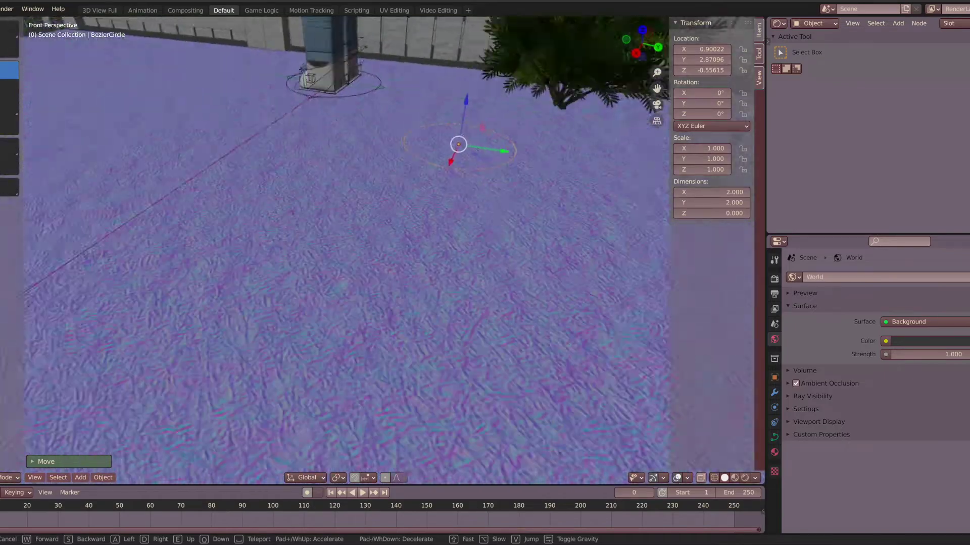
pyautogui.press('s')
pyautogui.press('e')
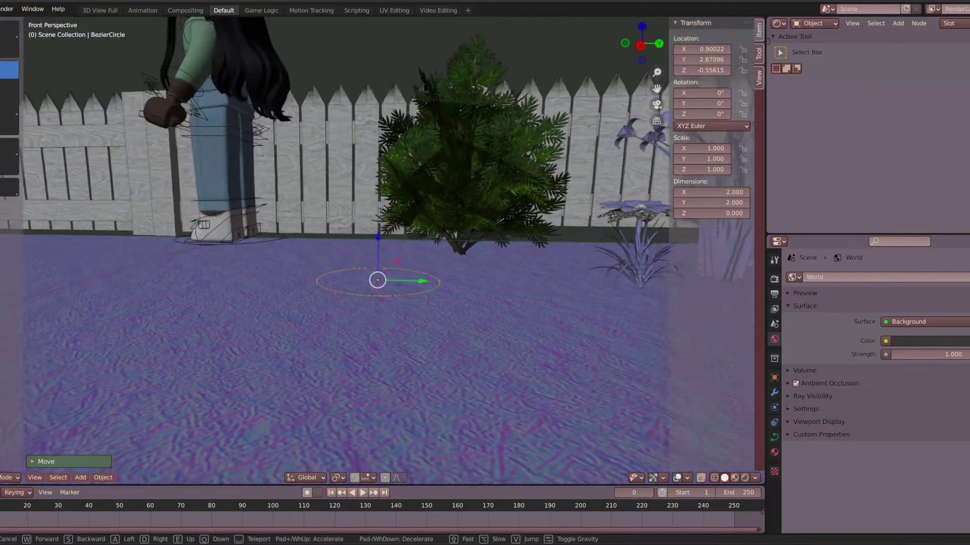
pyautogui.click(360, 243)
pyautogui.moveTo(372, 264); pyautogui.dragTo(372, 239)
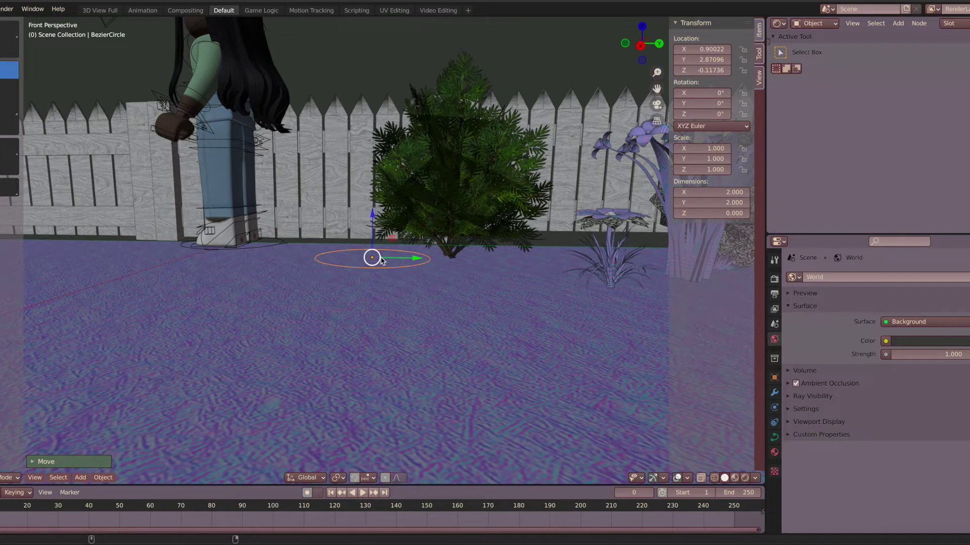
# Move the Bezier circle along the X axis, away from the fence, to about X 5.16
pyautogui.hotkey('shift', '`')
pyautogui.press('s')
pyautogui.press('d')
pyautogui.click(353, 253)
pyautogui.moveTo(296, 243); pyautogui.dragTo(167, 317)
# Add a path curve to the scene
pyautogui.hotkey('shift', '`')
pyautogui.press('a')
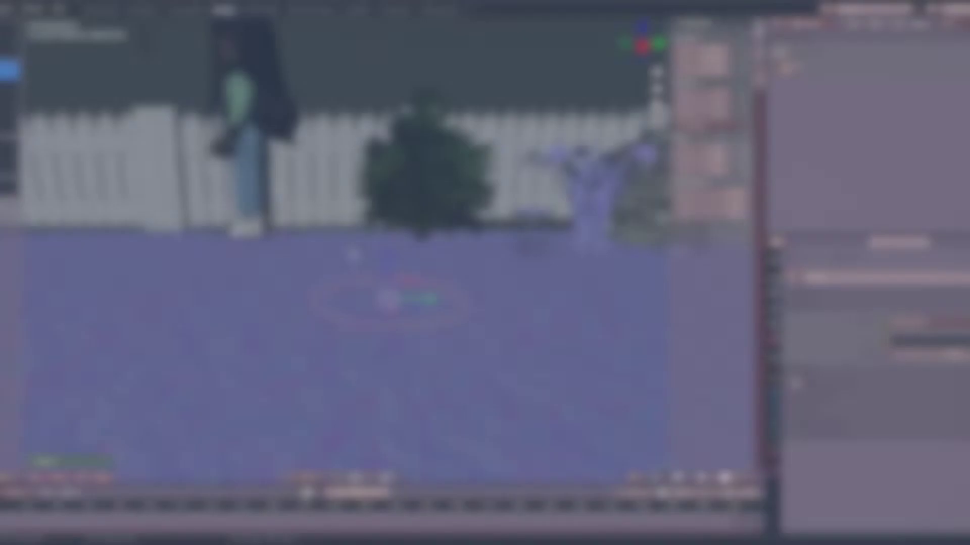
pyautogui.hotkey('shift', 'a')
pyautogui.moveTo(320, 277)
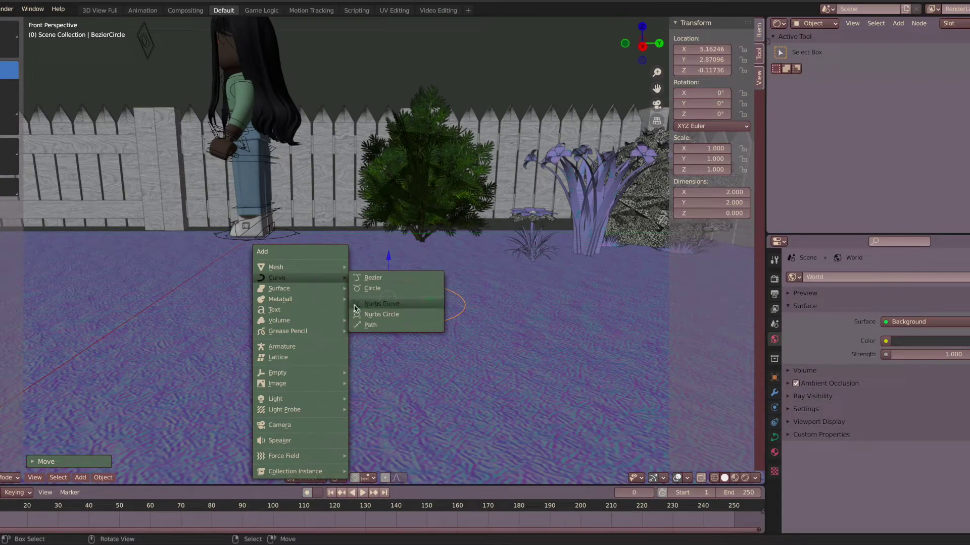
pyautogui.click(371, 325)
# Move the new path along the X axis to about X 4.06
pyautogui.hotkey('shift', '`')
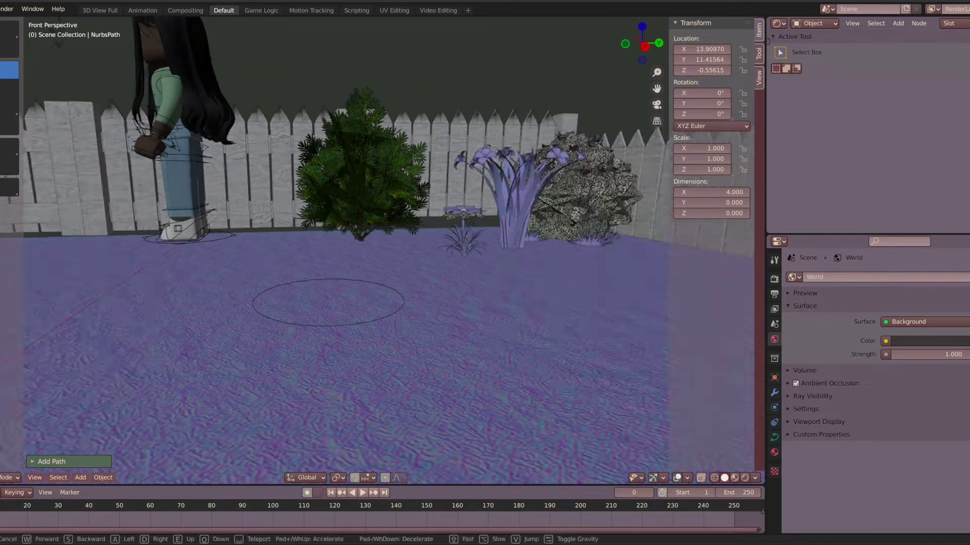
pyautogui.click(353, 253)
pyautogui.moveTo(275, 225); pyautogui.dragTo(50, 294)
pyautogui.hotkey('shift', '`')
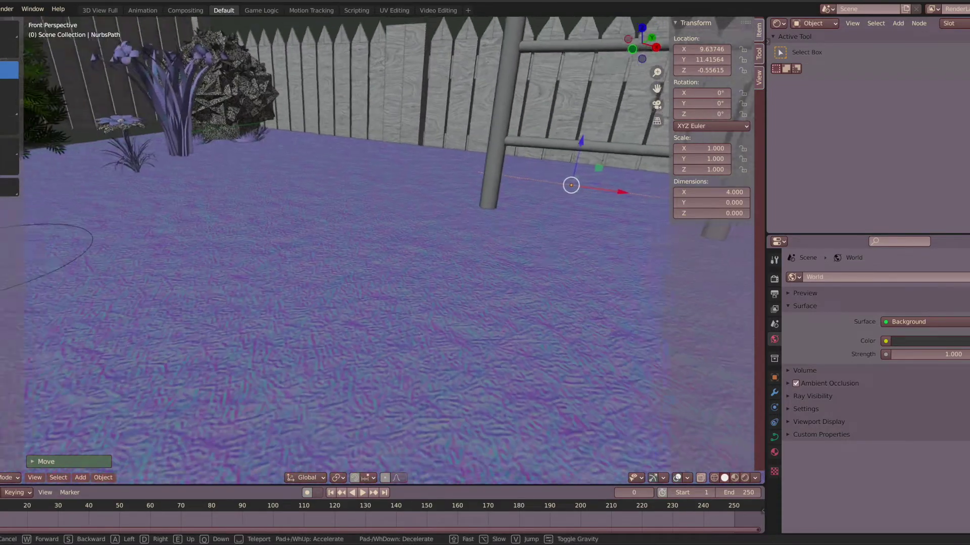
pyautogui.click(353, 253)
pyautogui.moveTo(587, 200); pyautogui.dragTo(385, 198)
# Try shifting the path freely and along the X axis, to about X 2.43 and Z -5.83
pyautogui.moveTo(371, 151); pyautogui.dragTo(346, 168)
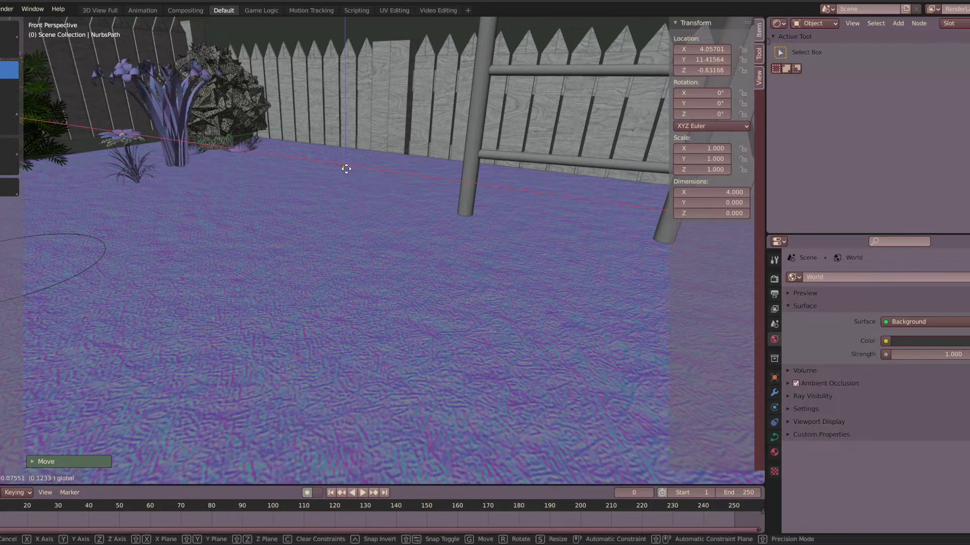
pyautogui.click(209, 234)
pyautogui.press('g')
pyautogui.click(169, 182)
pyautogui.press('g')
pyautogui.press('x')
pyautogui.moveTo(393, 259); pyautogui.dragTo(307, 294)
pyautogui.click(307, 294)
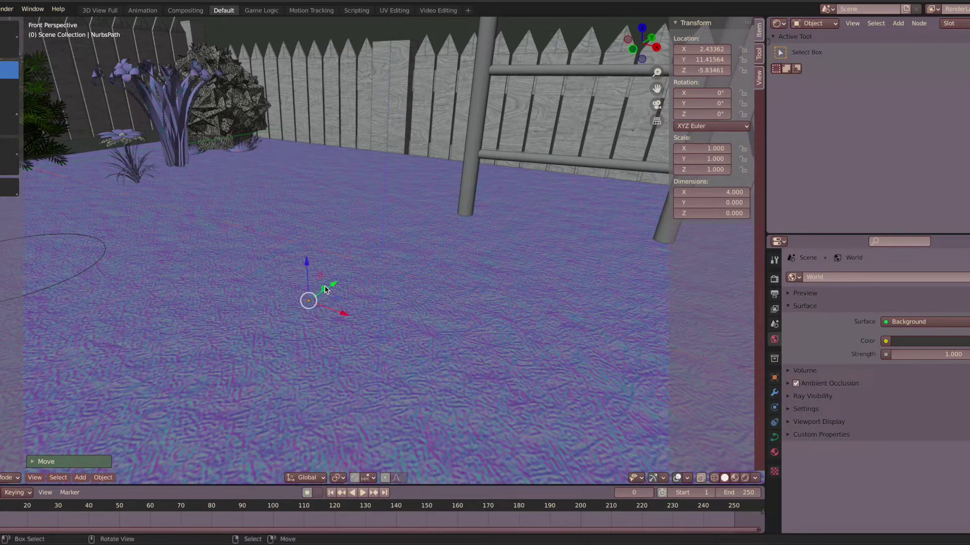
# Raise the path and position it on the lawn near the circle, at about X 4.39, Y 5.55, Z -0.48
pyautogui.press('g')
pyautogui.click(307, 172)
pyautogui.press('g')
pyautogui.press('z')
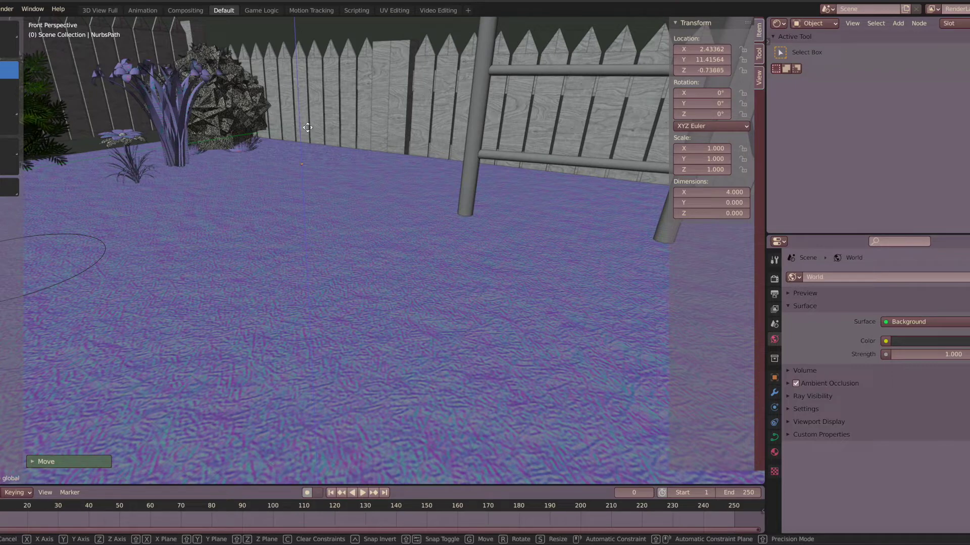
pyautogui.click(301, 138)
pyautogui.press('g')
pyautogui.press('y')
pyautogui.click(163, 242)
pyautogui.moveTo(141, 213); pyautogui.dragTo(199, 230)
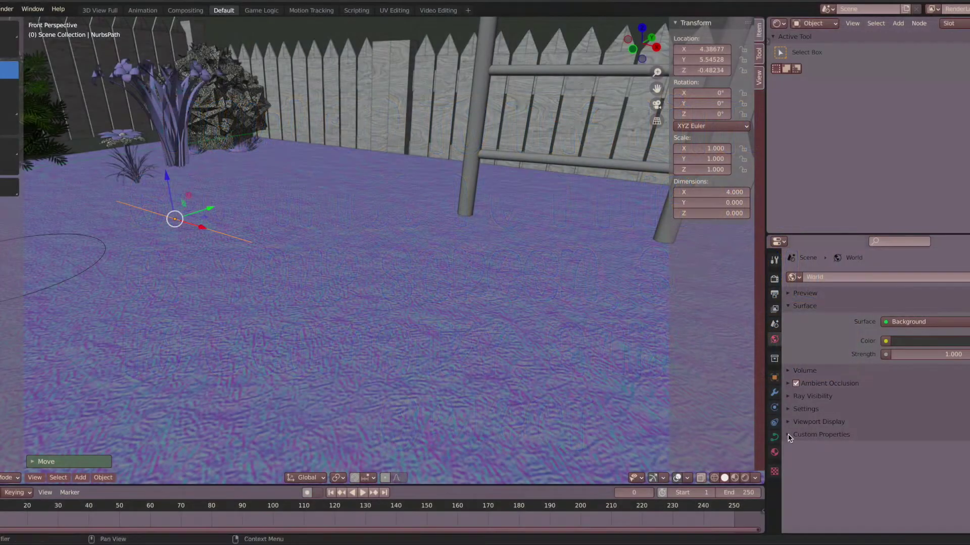
# Set the path's geometry bevel to Object, using BezierCircle as the bevel object
pyautogui.click(774, 437)
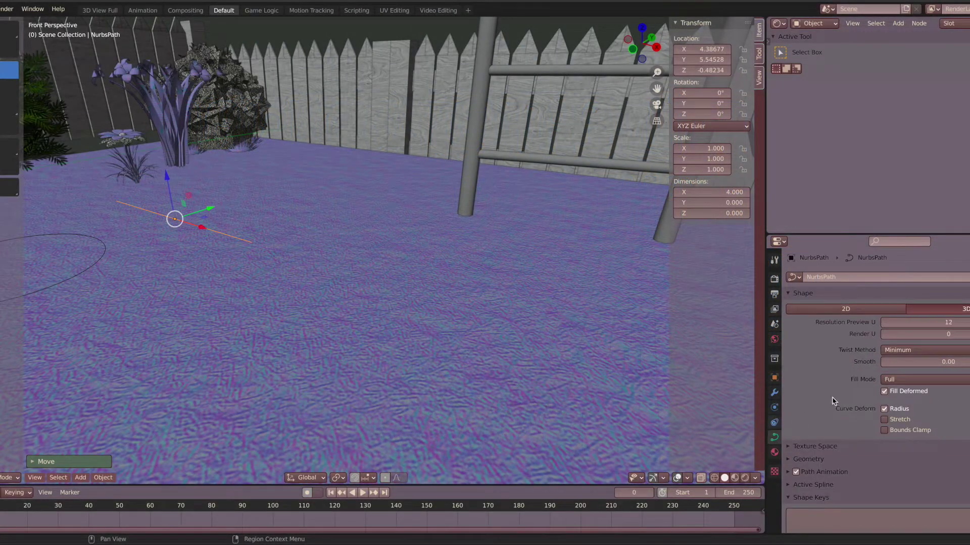
pyautogui.scroll(-3, 813, 374)
pyautogui.click(835, 427)
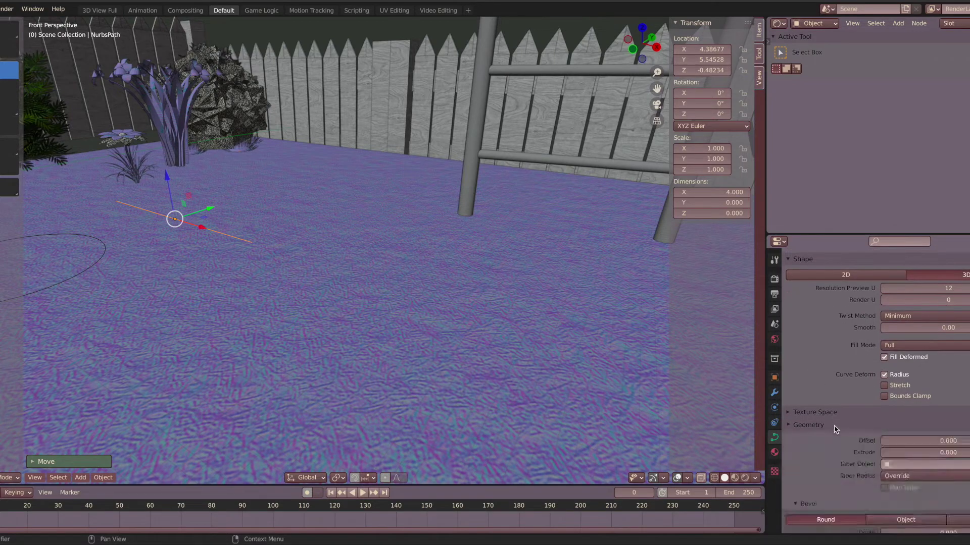
pyautogui.scroll(-5, 834, 429)
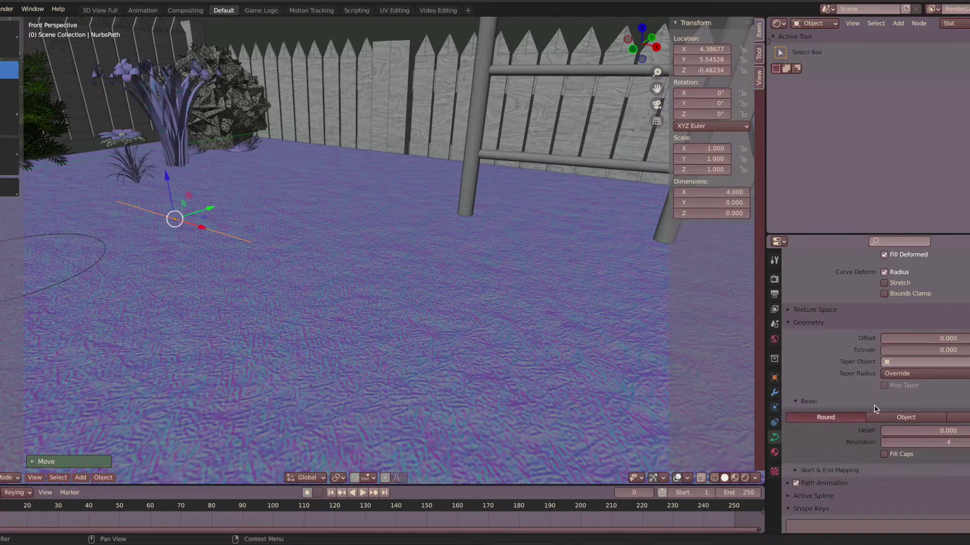
pyautogui.click(905, 417)
pyautogui.click(903, 432)
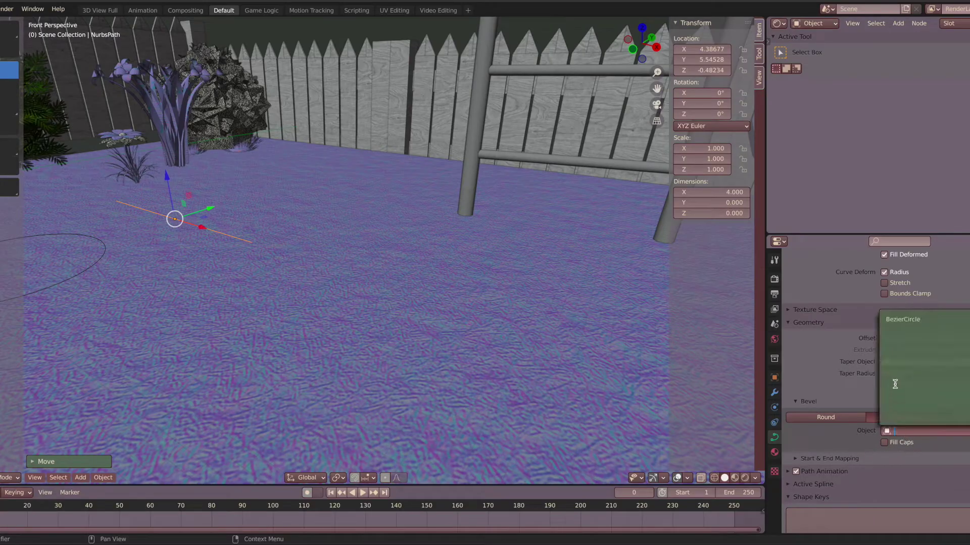
pyautogui.click(903, 321)
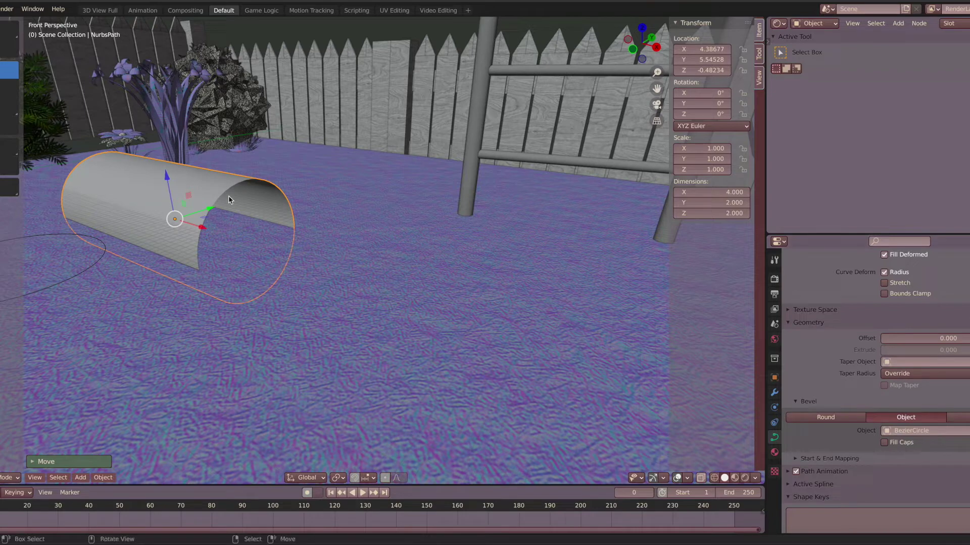
# Lift the tube clear of the ground and shift it along X, to about X 6.03 and Z 1.10
pyautogui.press('g')
pyautogui.press('z')
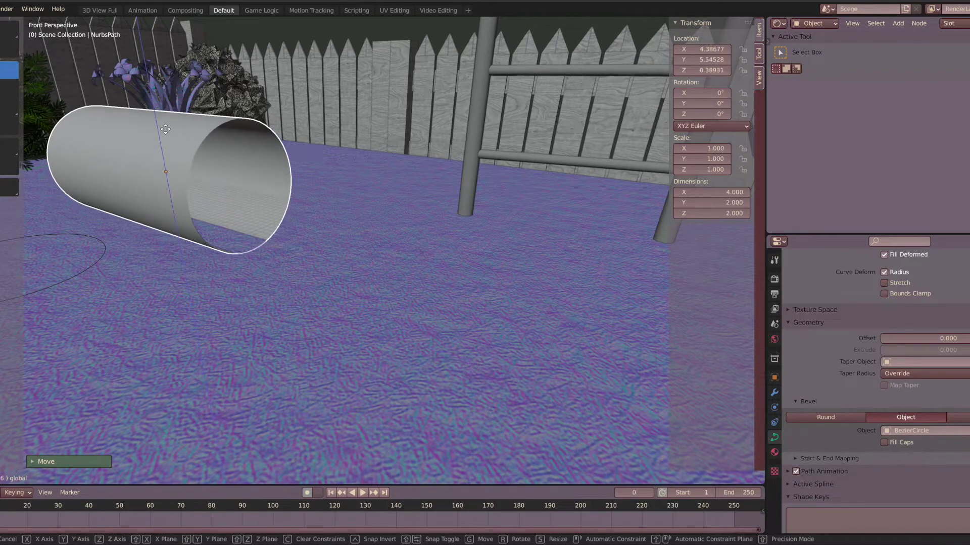
pyautogui.click(164, 111)
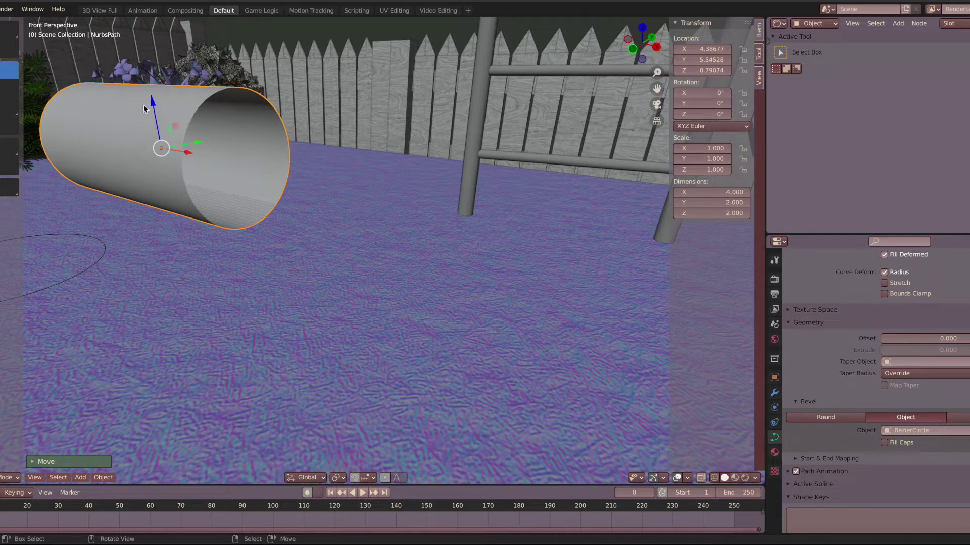
pyautogui.hotkey('shift', '`')
pyautogui.press('s')
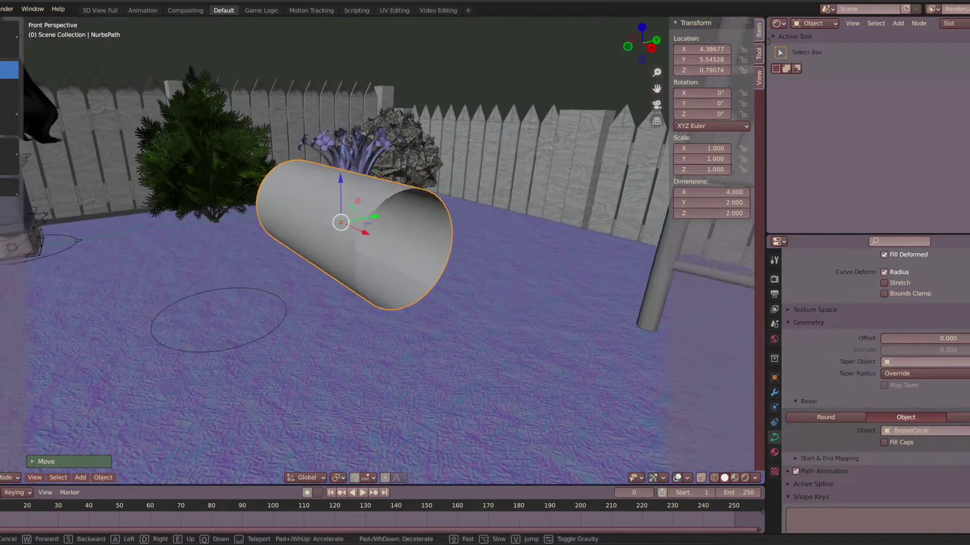
pyautogui.click(354, 254)
pyautogui.moveTo(331, 160); pyautogui.dragTo(328, 152)
pyautogui.click(328, 151)
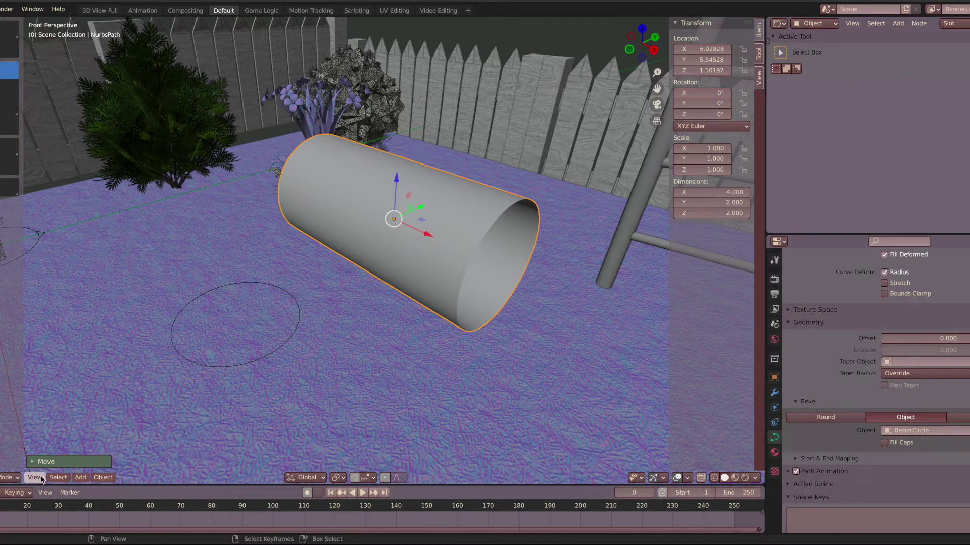
# View the path's control points in Edit Mode and return to Object Mode
pyautogui.click(9, 478)
pyautogui.click(13, 453)
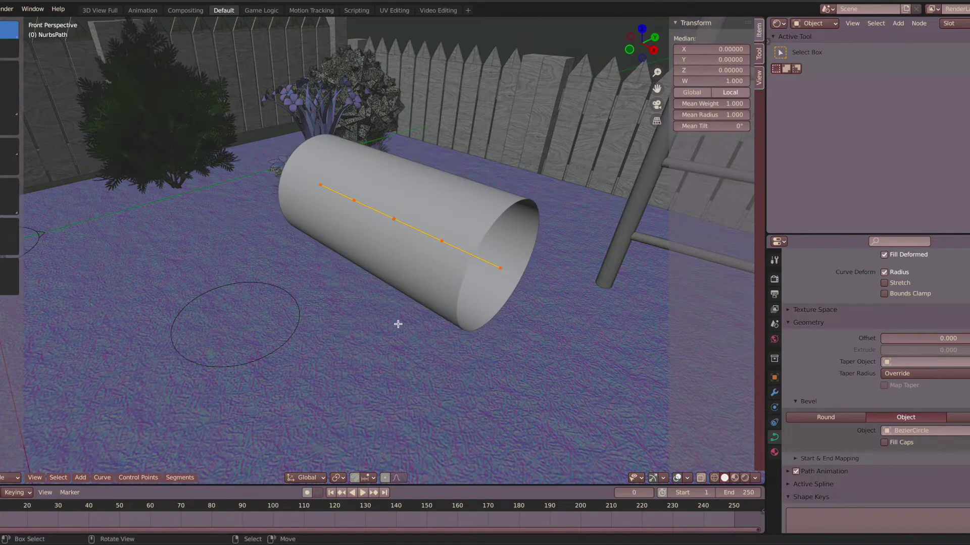
pyautogui.click(10, 478)
pyautogui.click(13, 452)
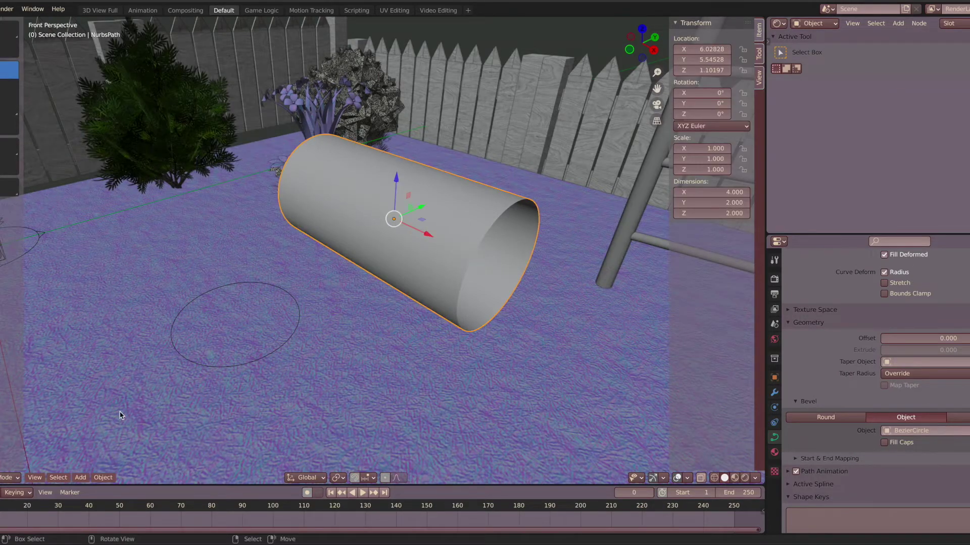
# Scale the Bezier circle down to about 0.45 to make the tube thinner
pyautogui.click(274, 347)
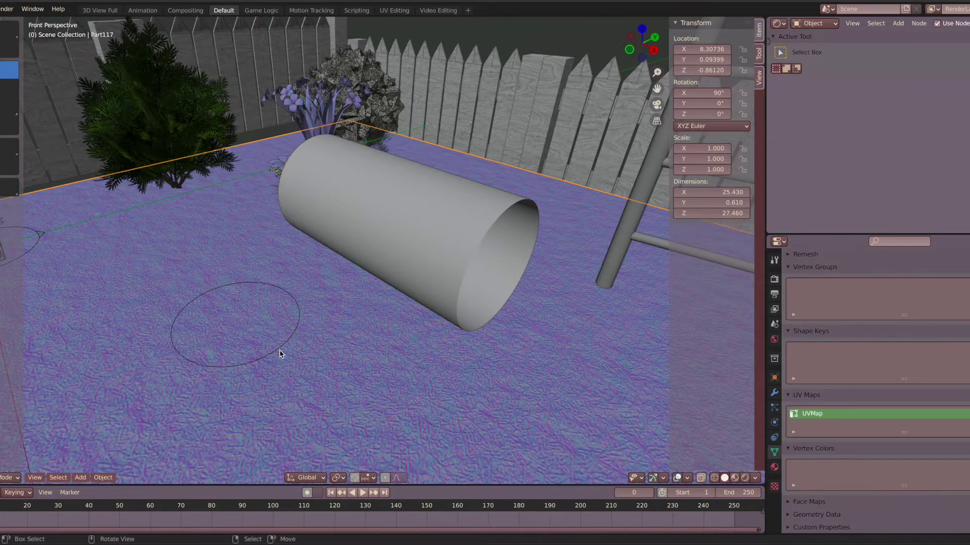
pyautogui.click(281, 354)
pyautogui.press('s')
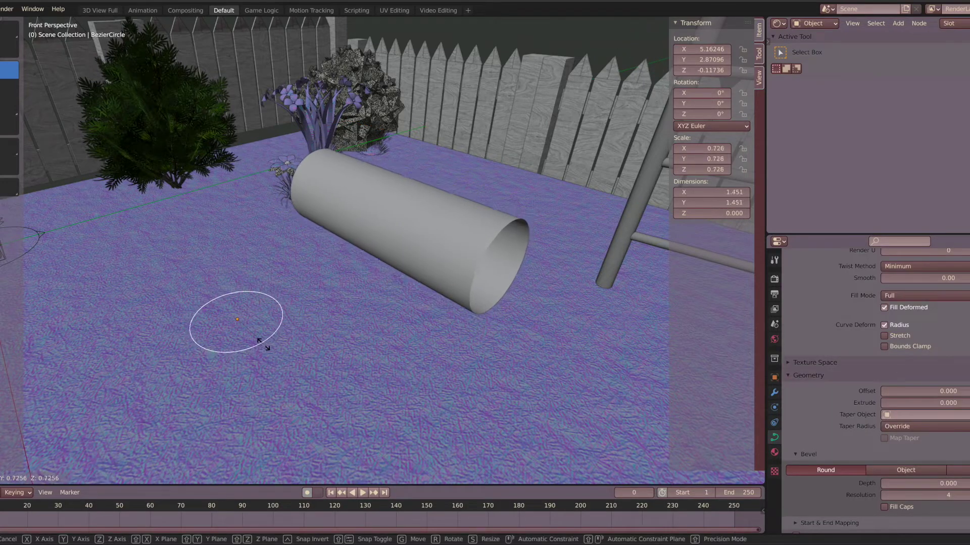
pyautogui.click(252, 334)
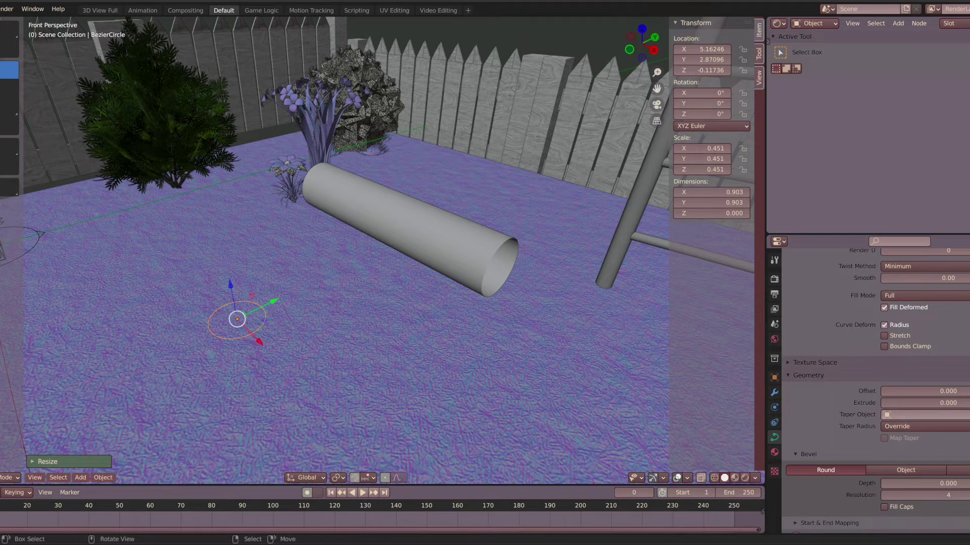
# Enter Edit Mode on the Bezier circle and scale its two opposite control points along Y inward
pyautogui.press('Tab')
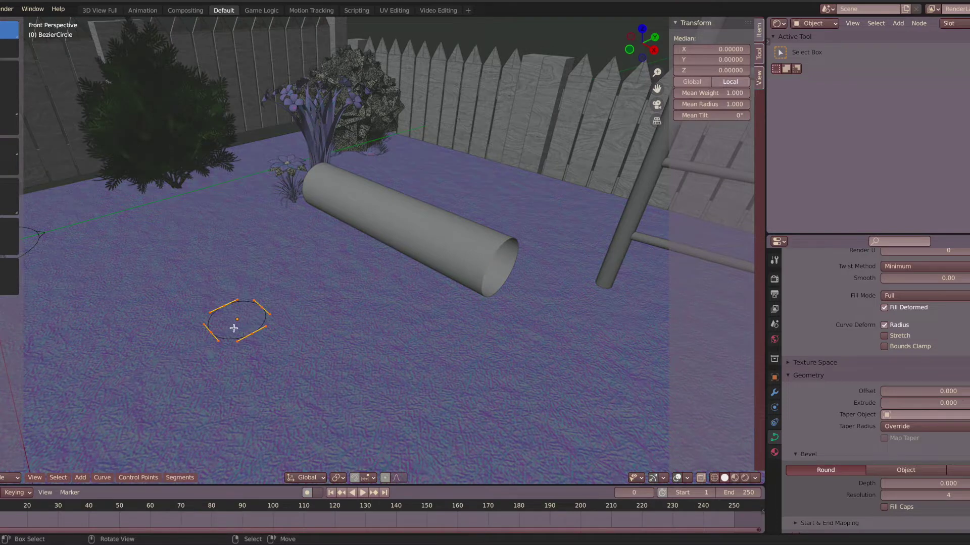
pyautogui.click(261, 309)
pyautogui.keyDown('shift'); pyautogui.click(211, 334); pyautogui.keyUp('shift')
pyautogui.click(9, 69)
pyautogui.moveTo(268, 302); pyautogui.dragTo(251, 308)
pyautogui.hotkey('ctrl', 'z')
pyautogui.press('s')
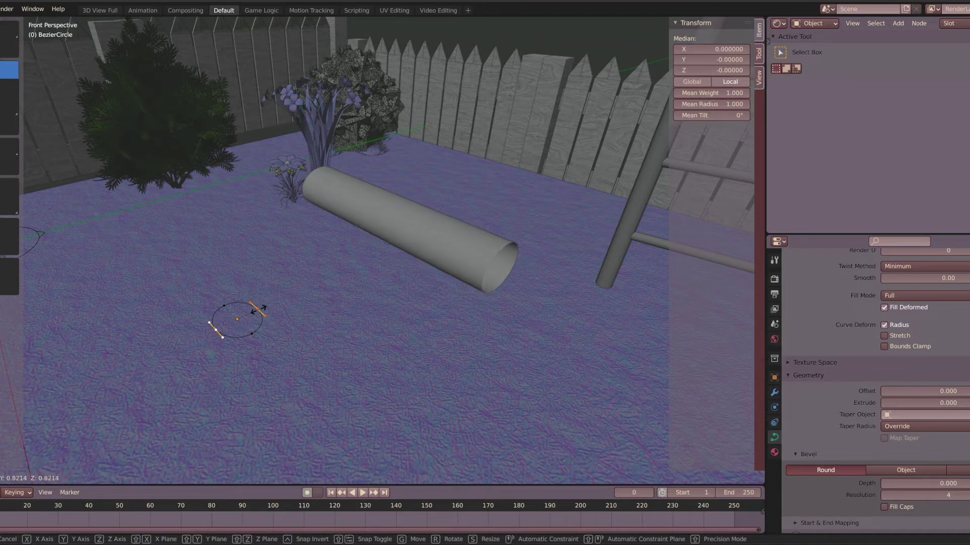
pyautogui.click(252, 314)
# Scale the circle's two opposite control points along X inward to about 0.53
pyautogui.click(251, 334)
pyautogui.keyDown('shift'); pyautogui.click(222, 308); pyautogui.keyUp('shift')
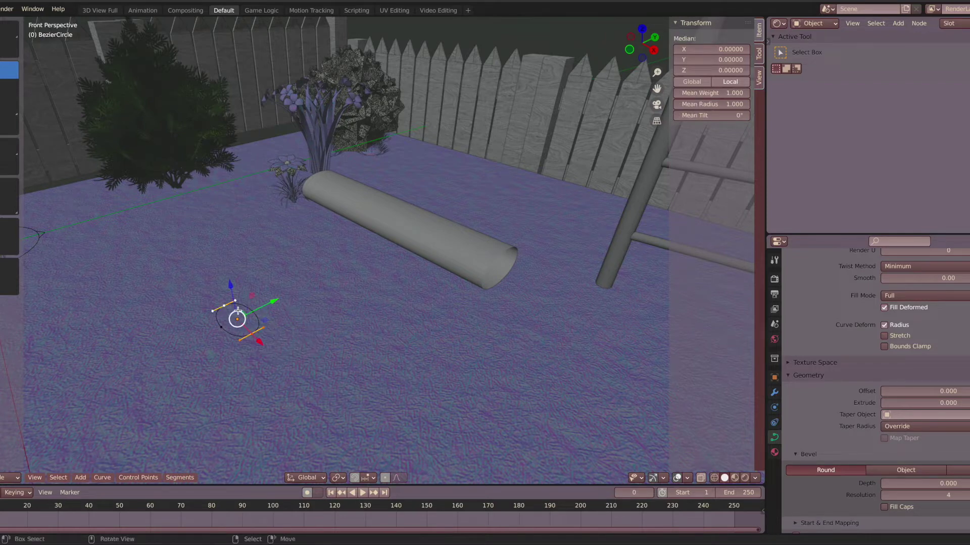
pyautogui.press('s')
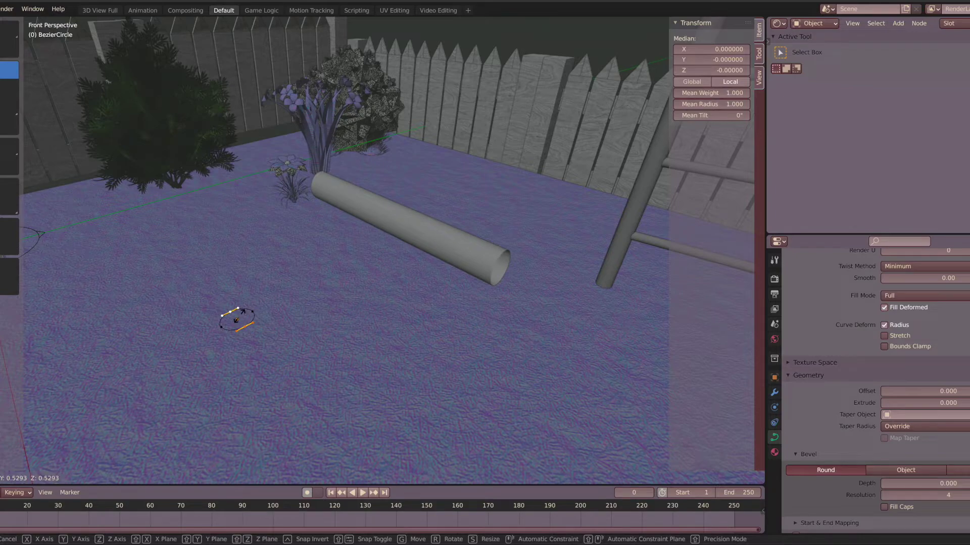
pyautogui.click(241, 317)
# Scale the circle's Y-side control points slightly inward again to even out the tube's opening
pyautogui.hotkey('shift', '`')
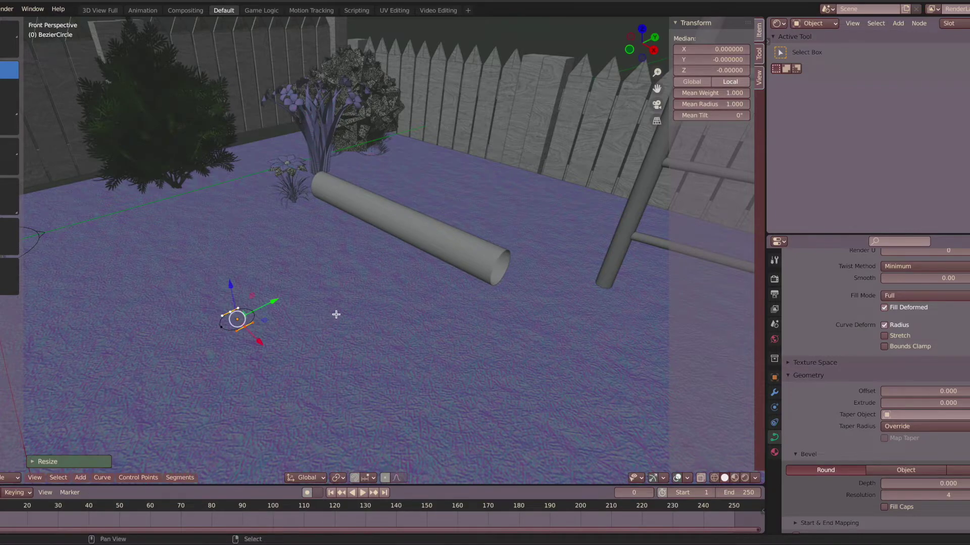
pyautogui.press('d')
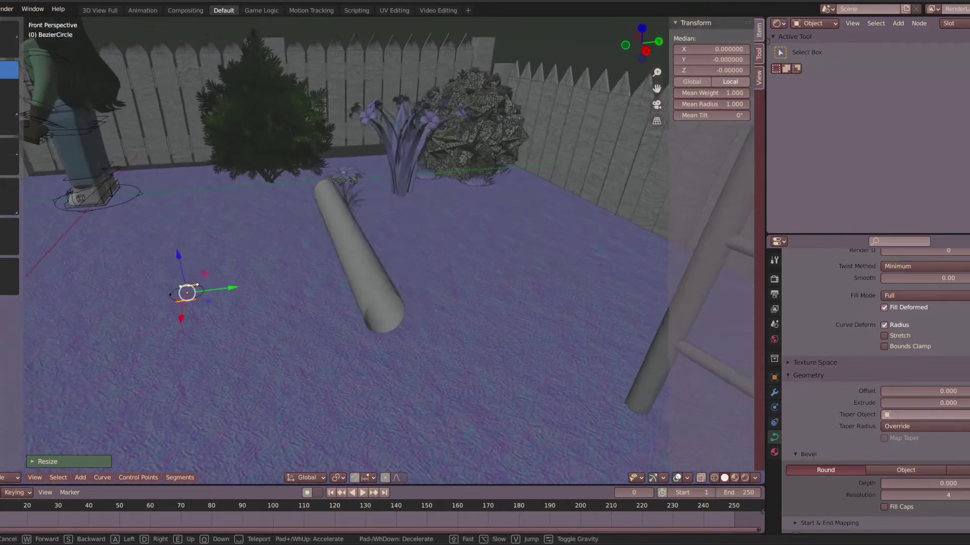
pyautogui.click(340, 252)
pyautogui.rightClick(173, 275)
pyautogui.press('a')
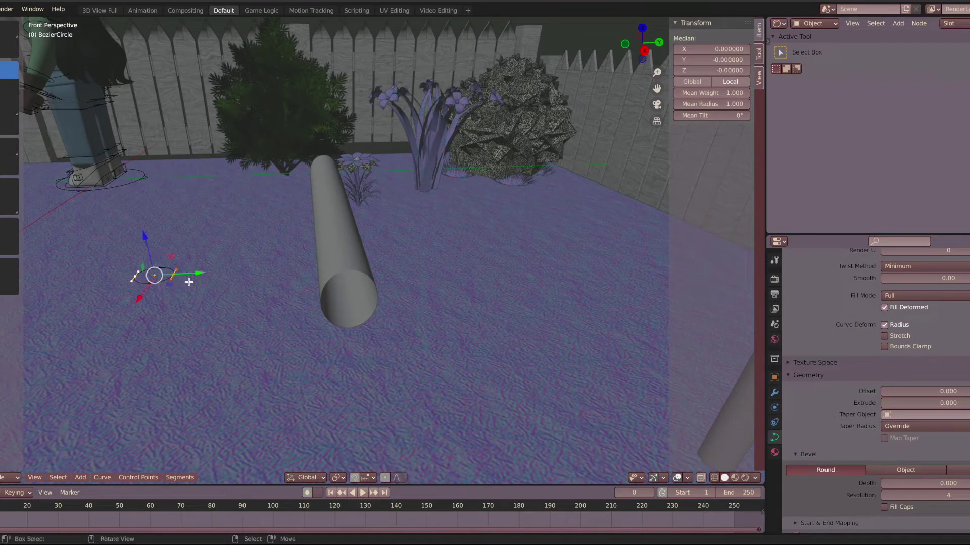
pyautogui.press('s')
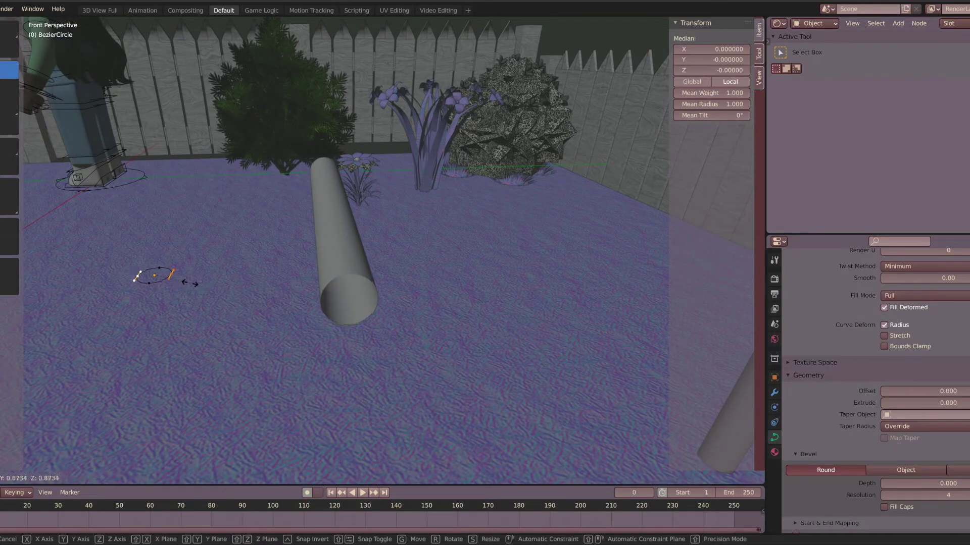
pyautogui.click(188, 283)
# Scale the circle's X-side control points inward again by a factor of about 0.64
pyautogui.rightClick(158, 268)
pyautogui.keyDown('shift'); pyautogui.rightClick(149, 283); pyautogui.keyUp('shift')
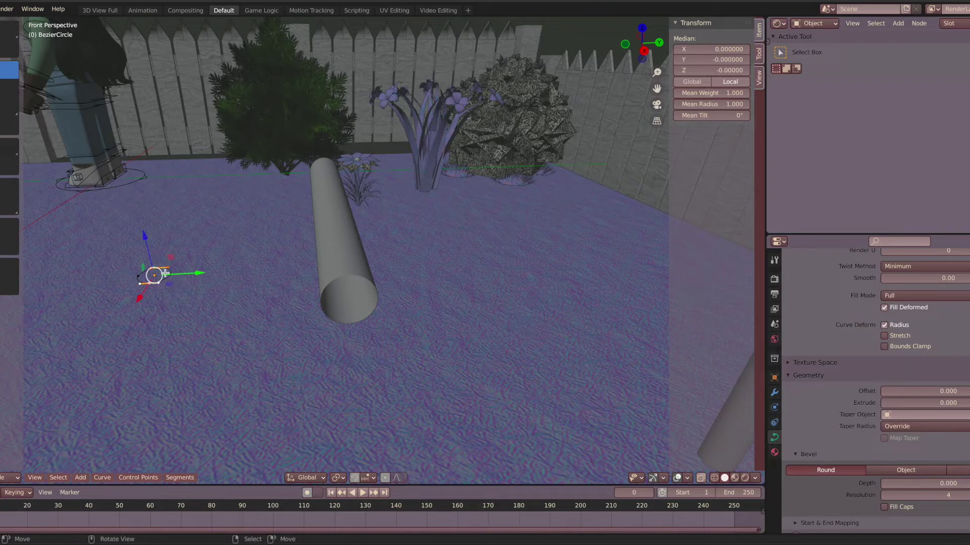
pyautogui.press('s')
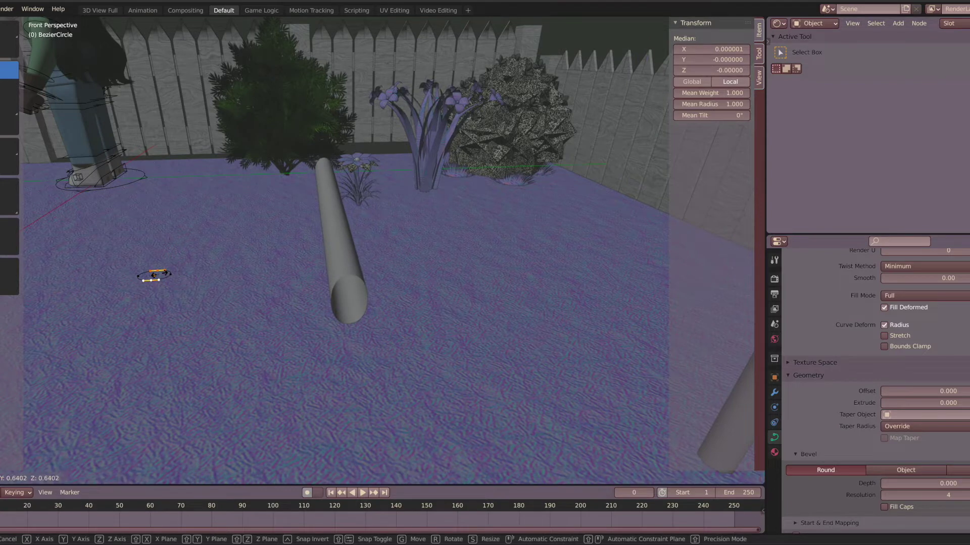
pyautogui.click(181, 277)
# Scale the Y-side control points inward, making the circle about 0.30 by 0.32, and return to Object Mode
pyautogui.click(170, 274)
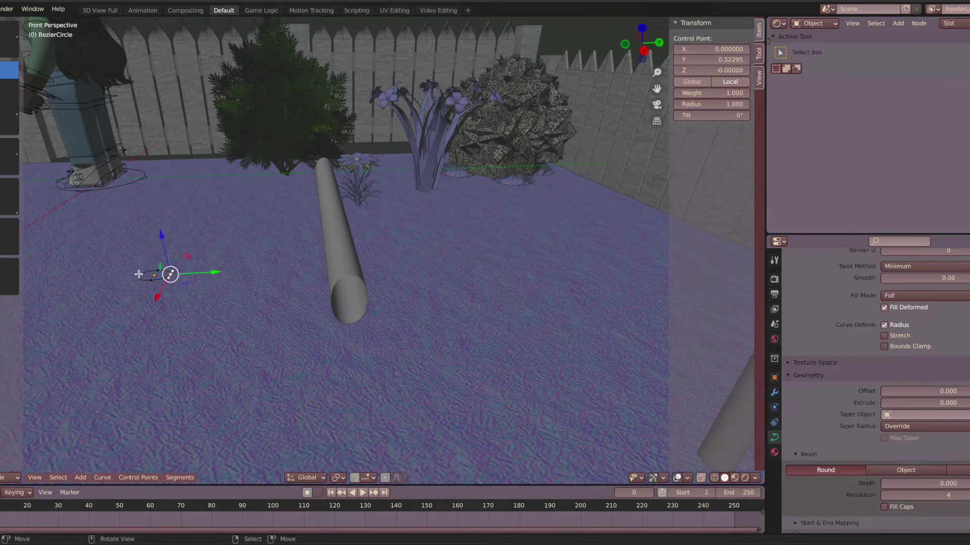
pyautogui.keyDown('shift'); pyautogui.click(138, 275); pyautogui.keyUp('shift')
pyautogui.press('s')
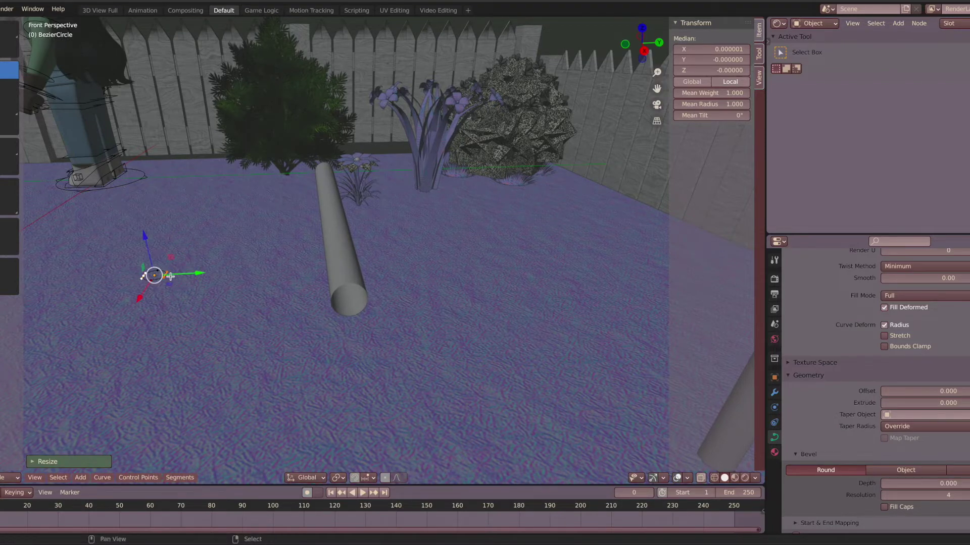
pyautogui.hotkey('shift', '`')
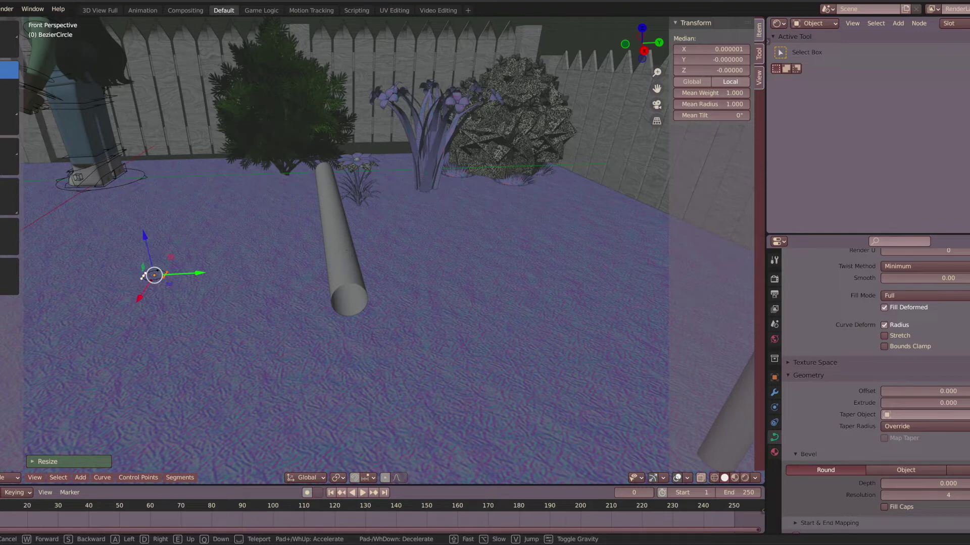
pyautogui.press('s')
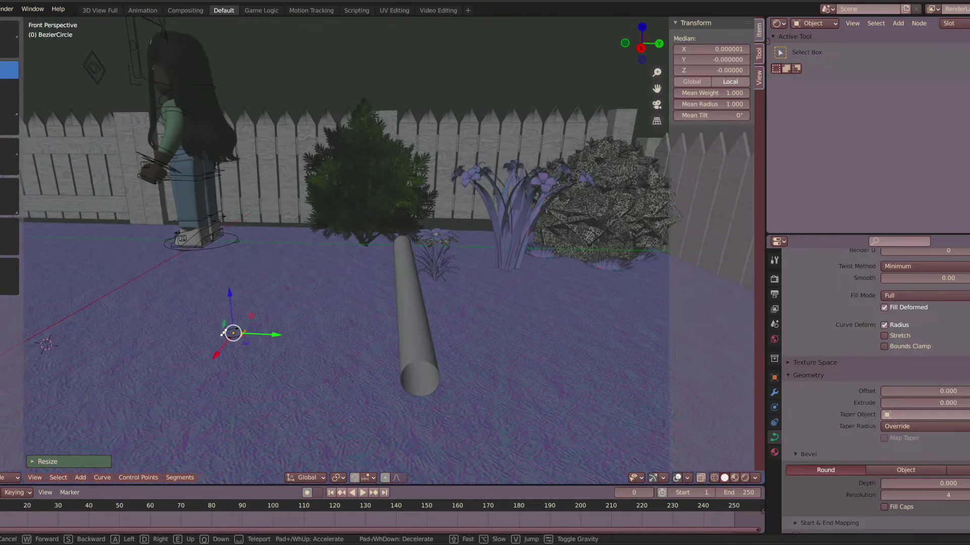
pyautogui.press('a')
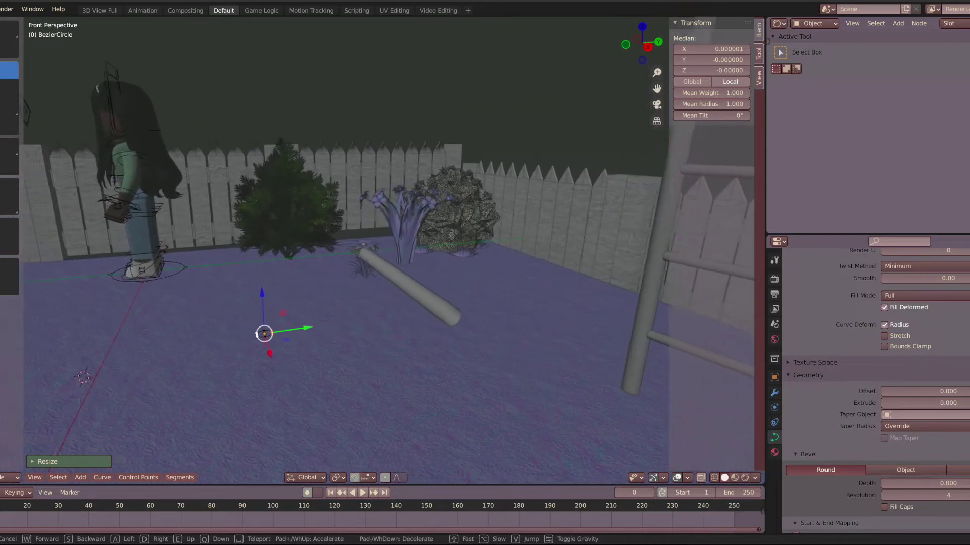
pyautogui.click(351, 251)
pyautogui.click(337, 112)
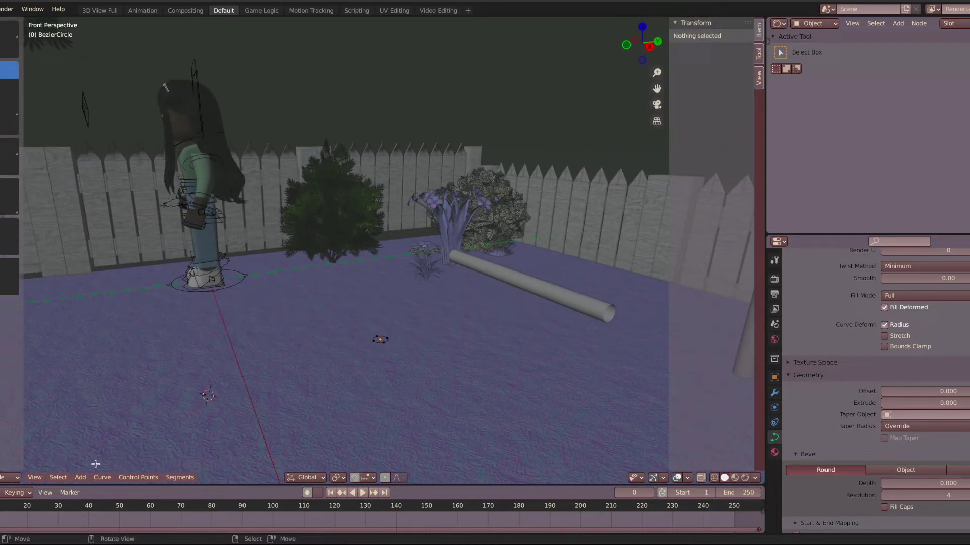
pyautogui.click(2, 465)
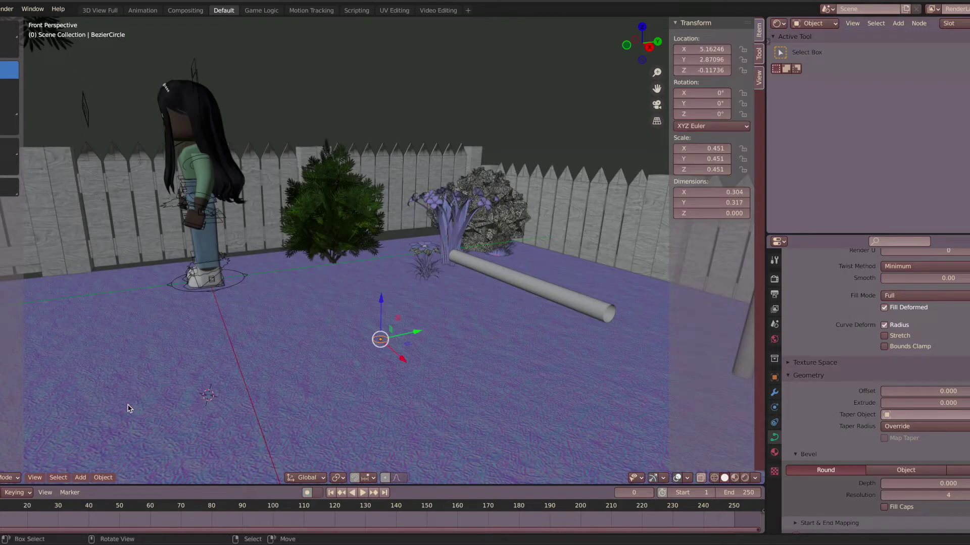
# Extrude the path's end on the tree side upward and over to begin a loop
pyautogui.hotkey('shift', '`')
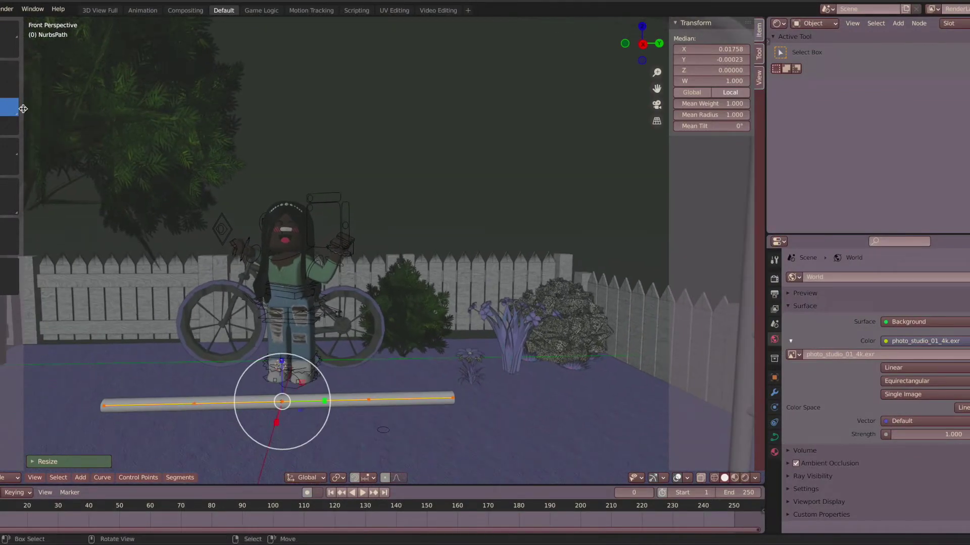
pyautogui.press('e')
pyautogui.click(157, 270)
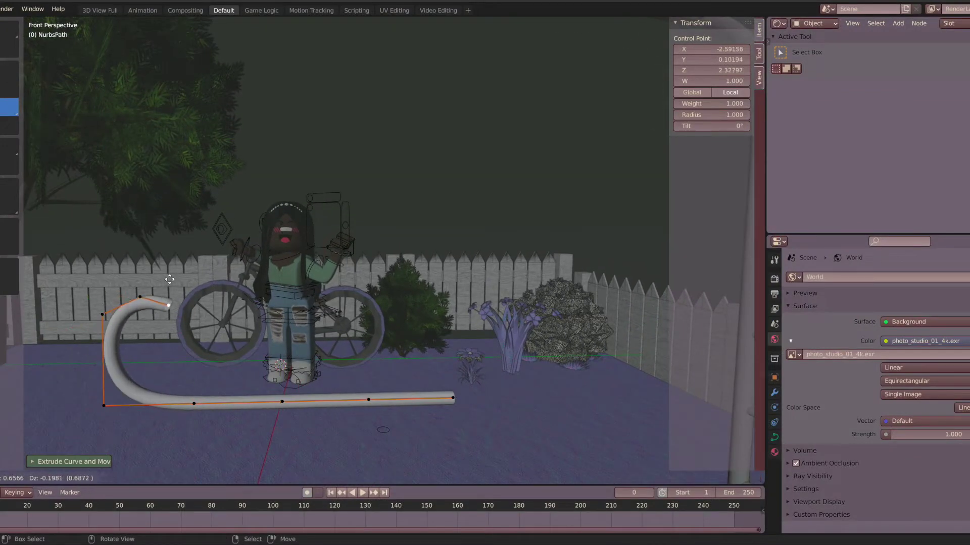
pyautogui.click(176, 299)
pyautogui.press('e')
pyautogui.click(179, 304)
pyautogui.press('e')
pyautogui.click(186, 305)
pyautogui.press('e')
pyautogui.click(188, 303)
pyautogui.press('e')
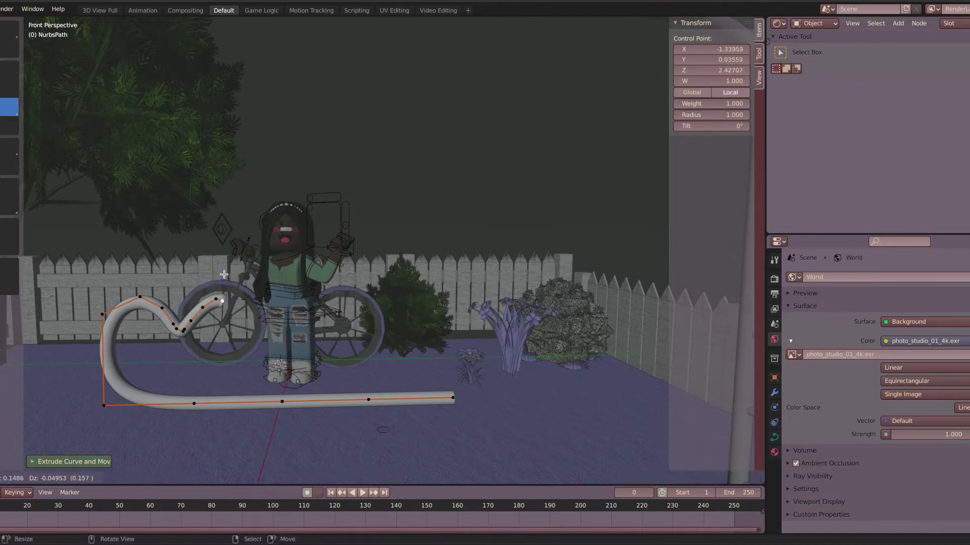
pyautogui.click(242, 323)
pyautogui.hotkey('ctrl', 'z')
pyautogui.hotkey('ctrl', 'z')
pyautogui.hotkey('ctrl', 'z')
pyautogui.hotkey('ctrl', 'z')
pyautogui.hotkey('ctrl', 'z')
pyautogui.hotkey('ctrl', 'z')
pyautogui.hotkey('ctrl', 'z')
pyautogui.hotkey('ctrl', 'z')
pyautogui.hotkey('ctrl', 'z')
pyautogui.hotkey('ctrl', 'z')
pyautogui.hotkey('ctrl', 'z')
pyautogui.hotkey('ctrl', 'z')
# Extrude the path's end around and back across itself to complete a round loop with a trailing tail
pyautogui.press('e')
pyautogui.click(277, 327)
pyautogui.press('e')
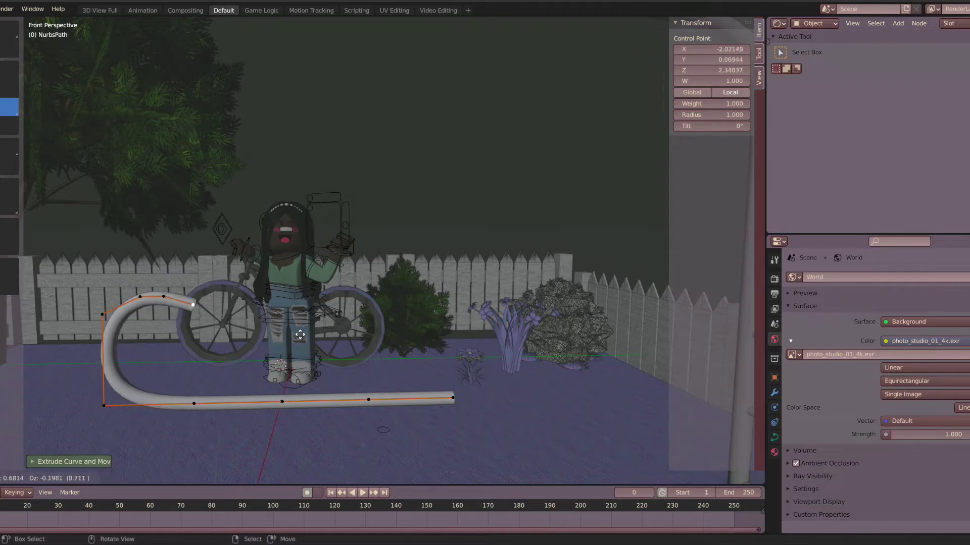
pyautogui.click(319, 374)
pyautogui.press('e')
pyautogui.click(306, 406)
pyautogui.press('e')
pyautogui.click(234, 433)
pyautogui.press('e')
pyautogui.click(134, 447)
pyautogui.press('e')
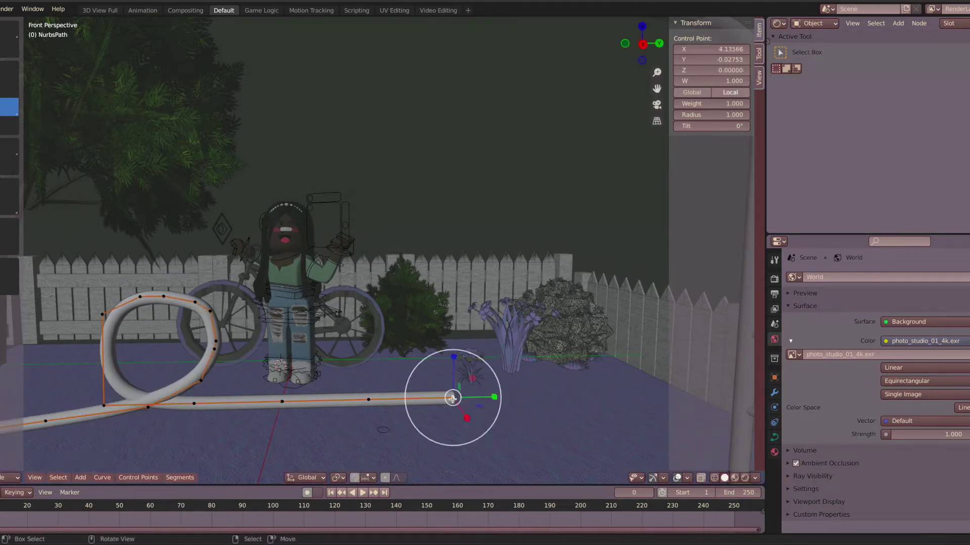
# Extrude control points from the path's opposite end to form a heart-shaped loop that closes at its base
pyautogui.press('e')
pyautogui.click(477, 276)
pyautogui.press('e')
pyautogui.click(460, 277)
pyautogui.press('g')
pyautogui.click(461, 289)
pyautogui.press('e')
pyautogui.click(438, 296)
pyautogui.press('e')
pyautogui.click(432, 298)
pyautogui.press('e')
pyautogui.click(373, 343)
pyautogui.press('e')
pyautogui.click(389, 367)
pyautogui.press('e')
pyautogui.click(408, 387)
# Extrude the heart's closing end outward past the flowers to form a gently curved tail
pyautogui.press('e')
pyautogui.click(493, 429)
pyautogui.press('e')
pyautogui.click(615, 438)
# Give the tube a new material with a Glossy BSDF surface and roughness 0, in Object Mode with rendered shading
pyautogui.click(730, 477)
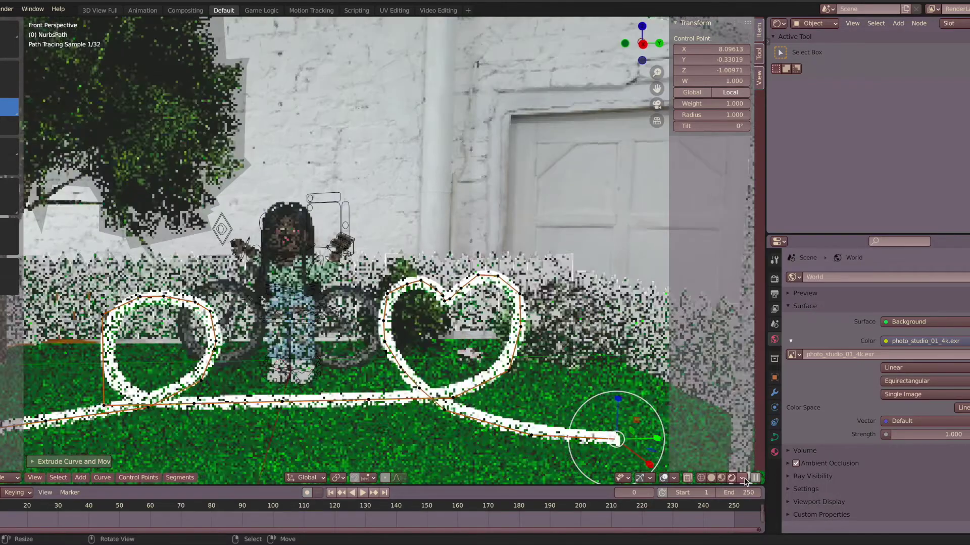
pyautogui.press('Tab')
pyautogui.click(773, 452)
pyautogui.click(877, 312)
pyautogui.click(920, 356)
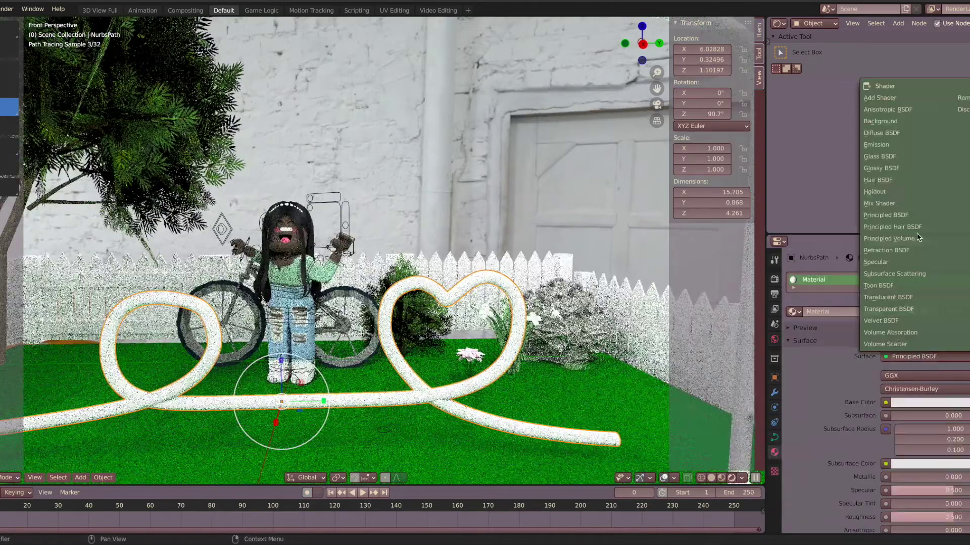
pyautogui.click(905, 170)
pyautogui.click(910, 402)
pyautogui.write('0')
pyautogui.press('Return')
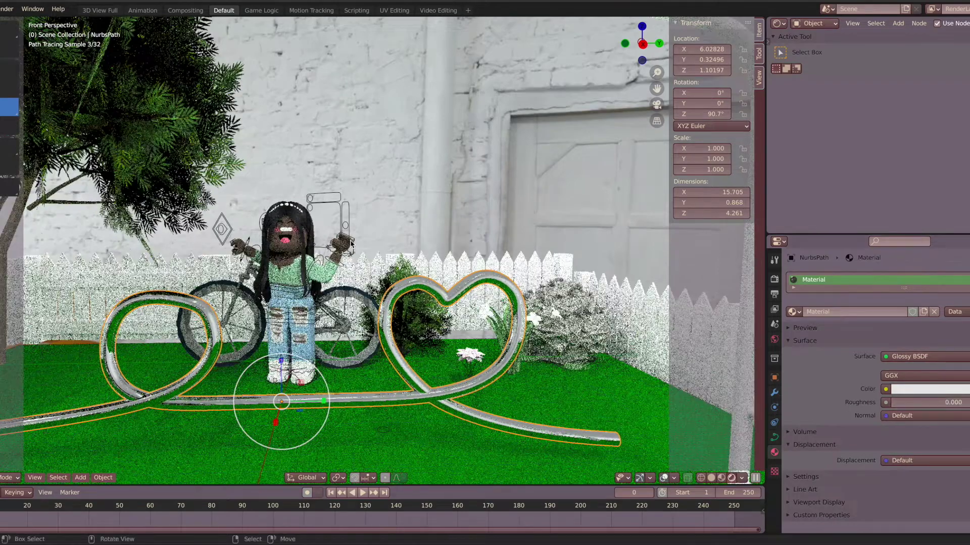
# Raise the tube to about Z 3.50 and lower its three middle control points to about local Z -1.04
pyautogui.moveTo(280, 344); pyautogui.dragTo(279, 245)
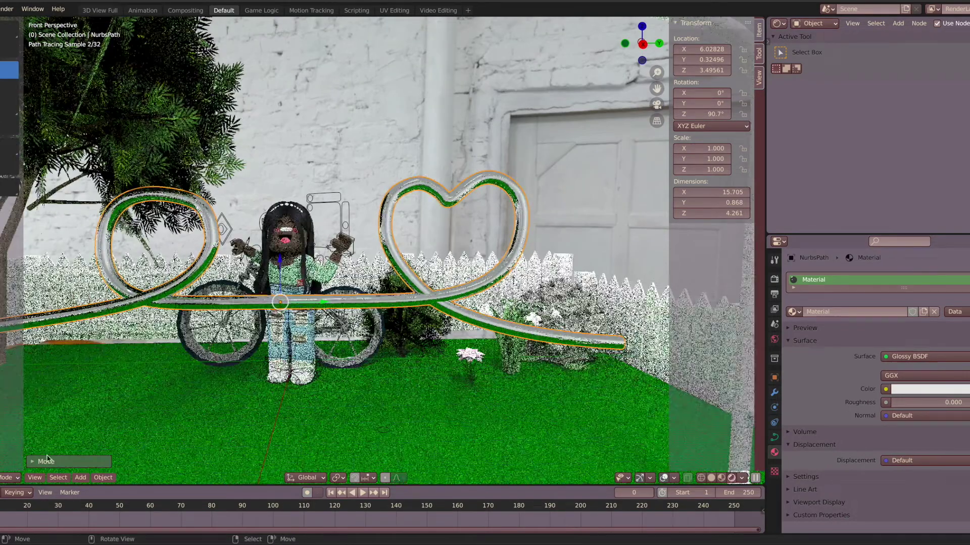
pyautogui.hotkey('shift', 'z')
pyautogui.press('Tab')
pyautogui.click(281, 302)
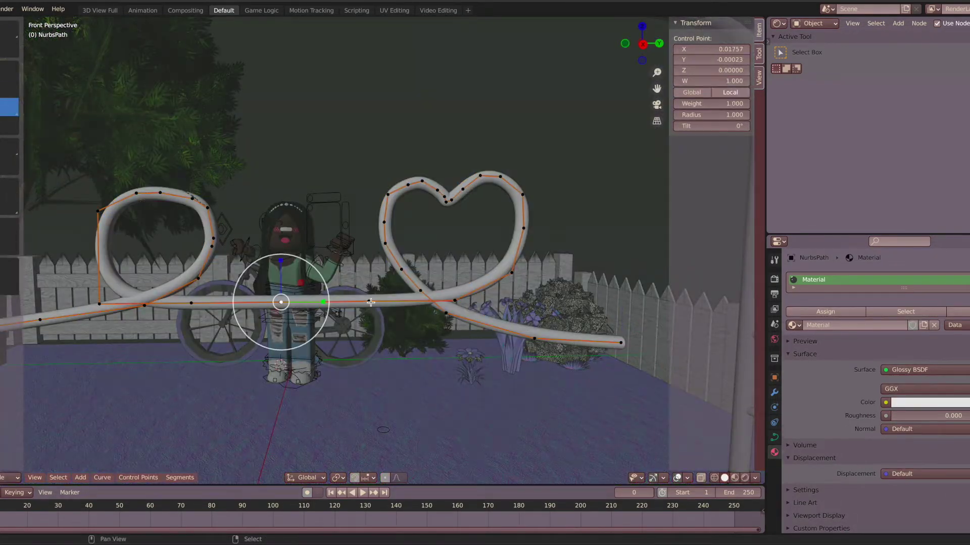
pyautogui.moveTo(280, 265); pyautogui.dragTo(280, 310)
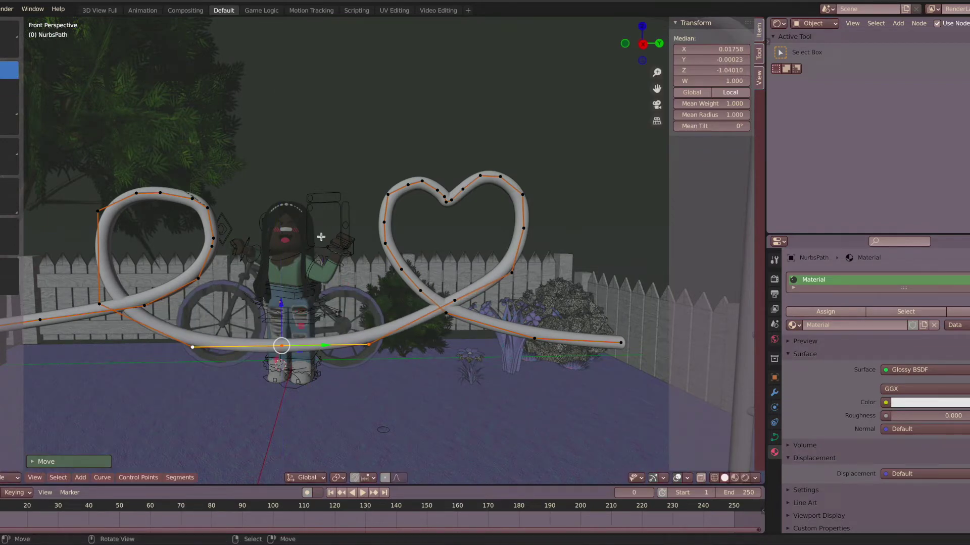
# Raise the middle control point to about local Z 0.28, return to Object Mode, and preview the rendered result
pyautogui.rightClick(283, 345)
pyautogui.moveTo(281, 303); pyautogui.dragTo(281, 248)
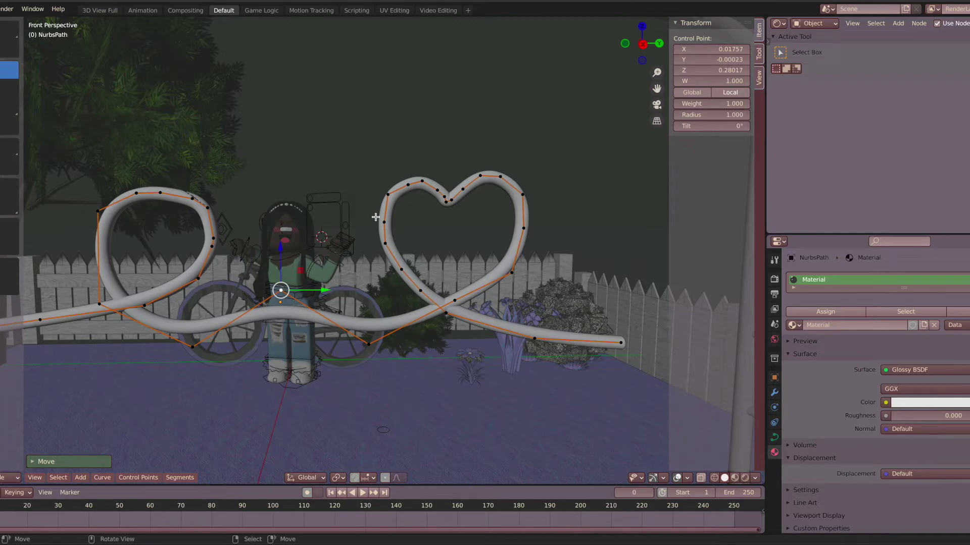
pyautogui.click(2, 465)
pyautogui.click(744, 478)
pyautogui.click(725, 478)
# Rotate the character rig's waist and leg bones, and undo the last two pose changes
pyautogui.hotkey('shift', '`')
pyautogui.press('w')
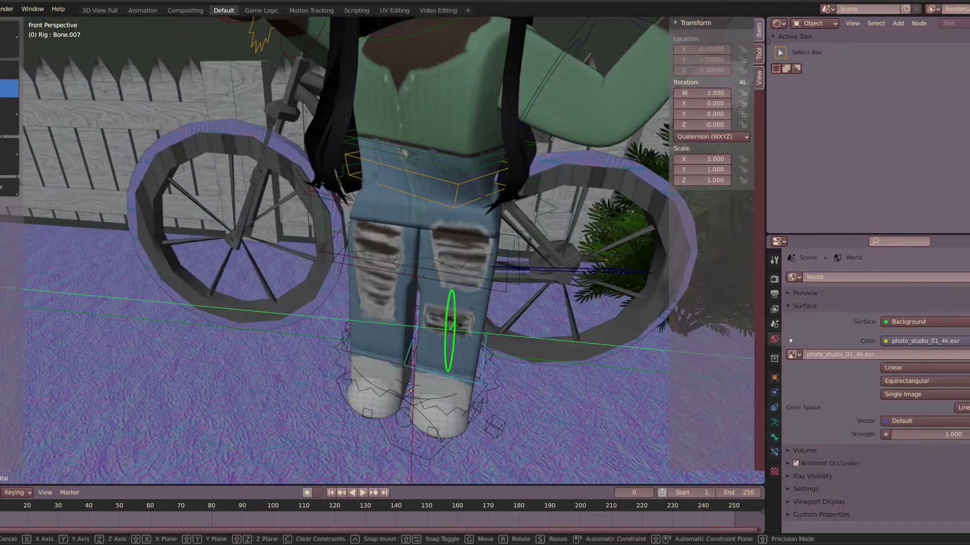
pyautogui.click(456, 212)
pyautogui.moveTo(473, 189); pyautogui.dragTo(471, 212)
pyautogui.moveTo(482, 184); pyautogui.dragTo(485, 178)
pyautogui.moveTo(455, 207); pyautogui.dragTo(440, 213)
pyautogui.hotkey('ctrl', 'z')
pyautogui.hotkey('ctrl', 'z')
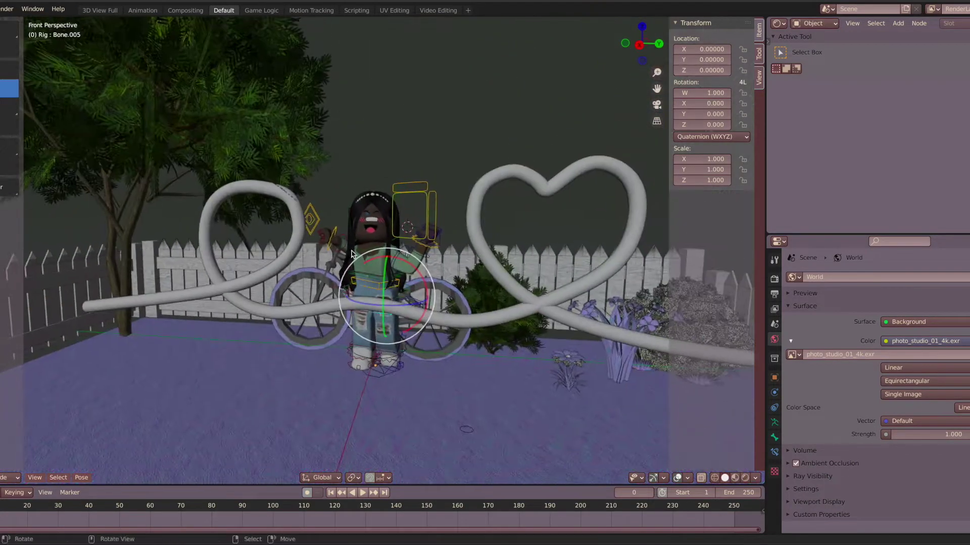
# Add a camera, align it to the current view, and move it to frame the character
pyautogui.hotkey('shift', 'a')
pyautogui.click(38, 448)
pyautogui.click(34, 478)
pyautogui.moveTo(104, 371)
pyautogui.click(179, 370)
pyautogui.hotkey('shift', '`')
pyautogui.press('s')
pyautogui.press('w')
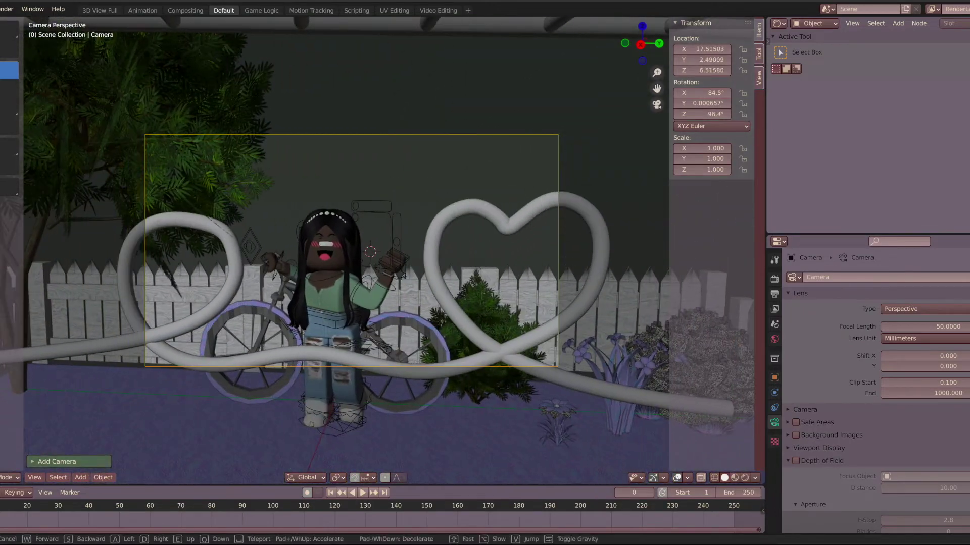
pyautogui.press('Return')
# Set the output resolution to 1080 px wide, move the camera back to frame the heart, and preview the render
pyautogui.click(773, 279)
pyautogui.click(774, 294)
pyautogui.click(946, 290)
pyautogui.write('1080')
pyautogui.press('Return')
pyautogui.hotkey('shift', '`')
pyautogui.press('s')
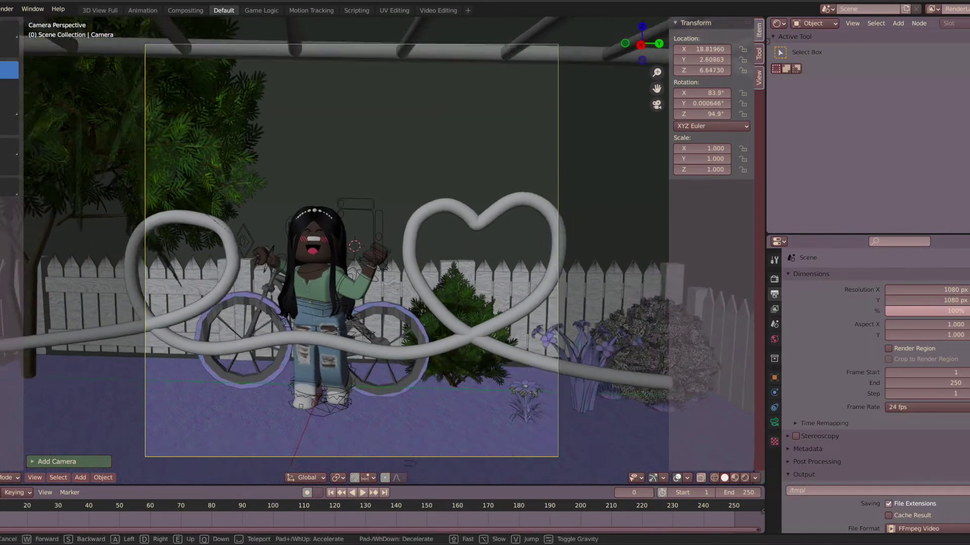
pyautogui.press('Return')
pyautogui.click(745, 477)
pyautogui.click(724, 477)
# Change the bicycle's Plant43Mtl material to a light blue Diffuse BSDF and switch to the rendered view
pyautogui.click(440, 335)
pyautogui.click(774, 468)
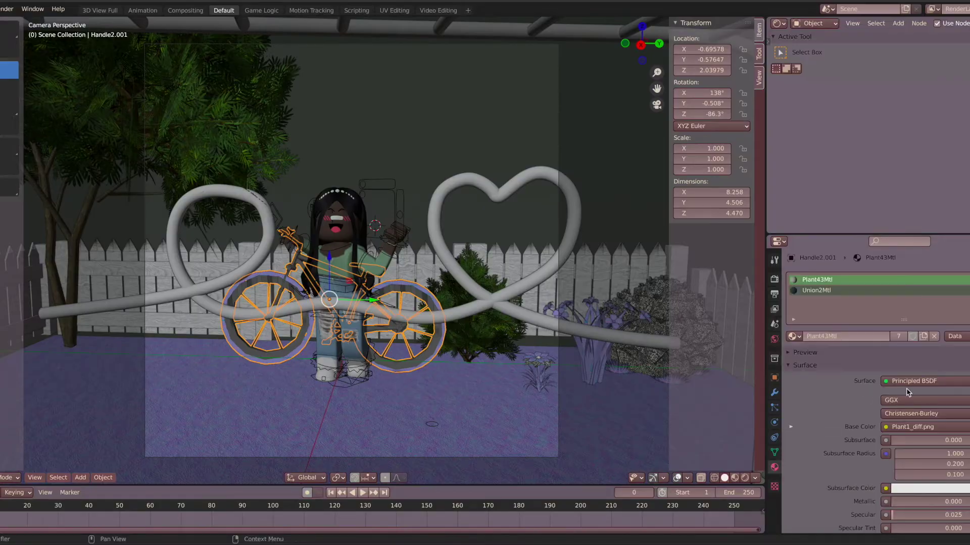
pyautogui.click(909, 381)
pyautogui.click(879, 183)
pyautogui.click(935, 400)
pyautogui.click(938, 400)
pyautogui.moveTo(952, 280); pyautogui.dragTo(944, 268)
pyautogui.click(745, 478)
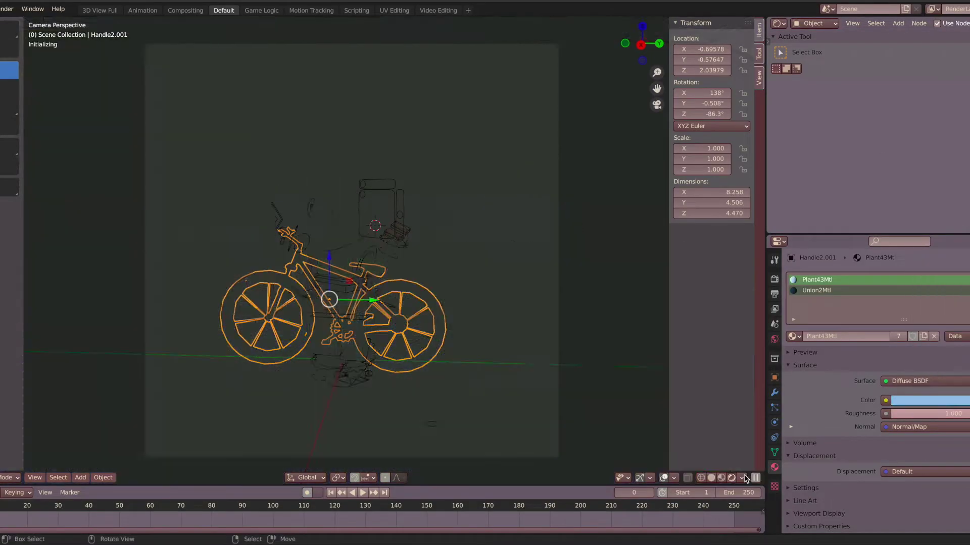
# Lighten the blue color of the bicycle's material and rotate the bicycle slightly to about 3.5° on Y, viewing it rendered
pyautogui.click(929, 400)
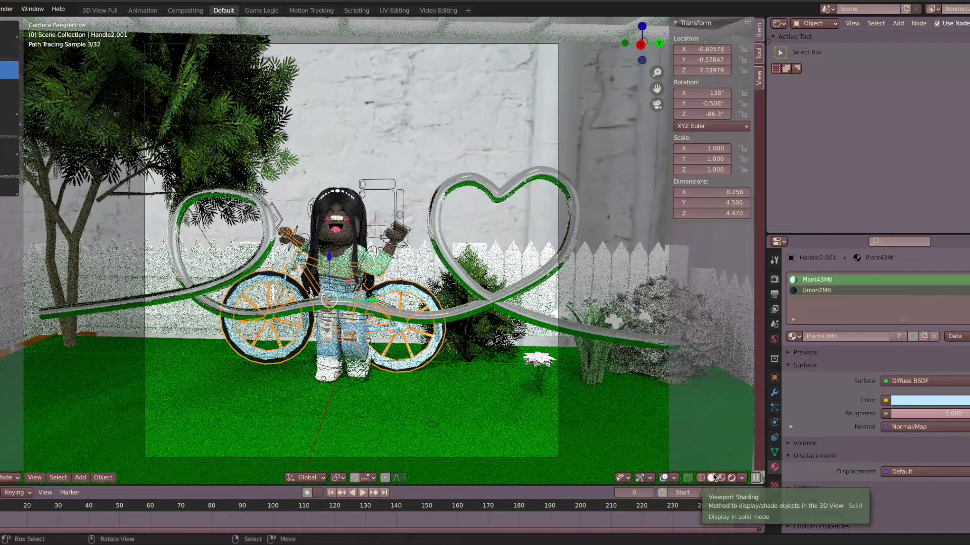
pyautogui.click(711, 478)
pyautogui.click(9, 88)
pyautogui.moveTo(303, 265); pyautogui.dragTo(281, 235)
pyautogui.click(731, 477)
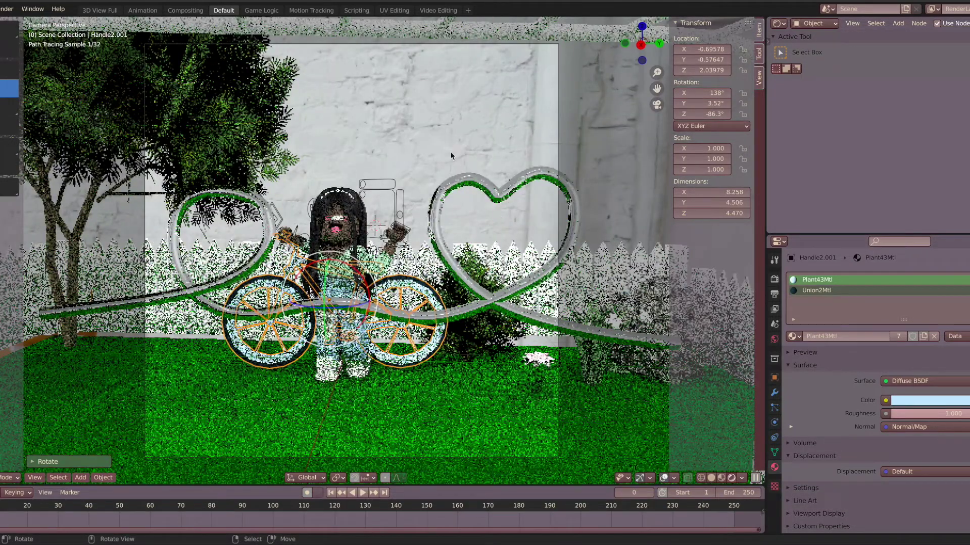
# Change the heart tube's surface shader to Glass BSDF and view it in rendered shading
pyautogui.click(711, 478)
pyautogui.rightClick(499, 192)
pyautogui.click(904, 357)
pyautogui.click(881, 129)
pyautogui.click(744, 478)
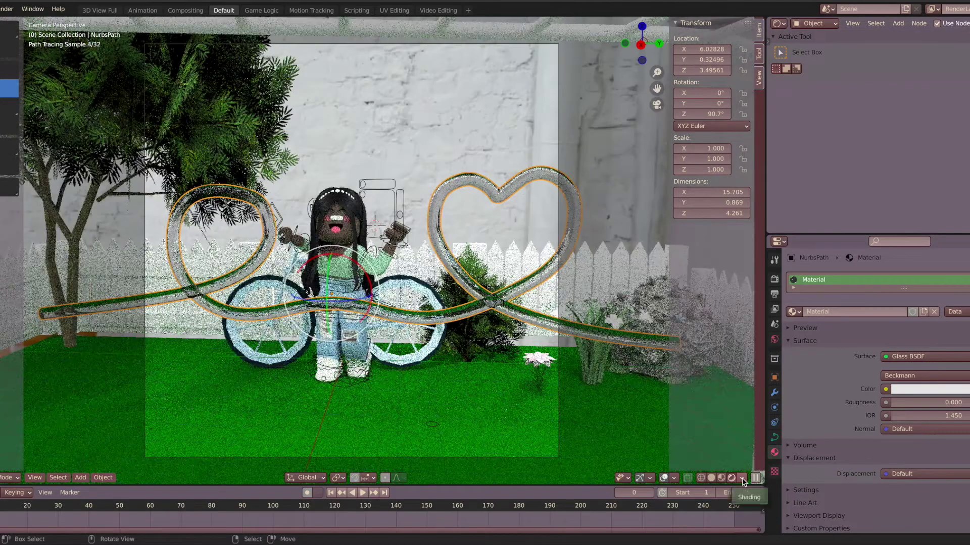
# Return to solid shading and move the camera closer to the character
pyautogui.click(711, 478)
pyautogui.rightClick(145, 370)
pyautogui.rightClick(145, 370)
pyautogui.hotkey('shift', '`')
pyautogui.press('w')
pyautogui.click(351, 251)
# Scale the heart tube to about 0.76 and move it to about Y -0.24 and Z 2.56, with rendered shading on
pyautogui.rightClick(238, 191)
pyautogui.press('s')
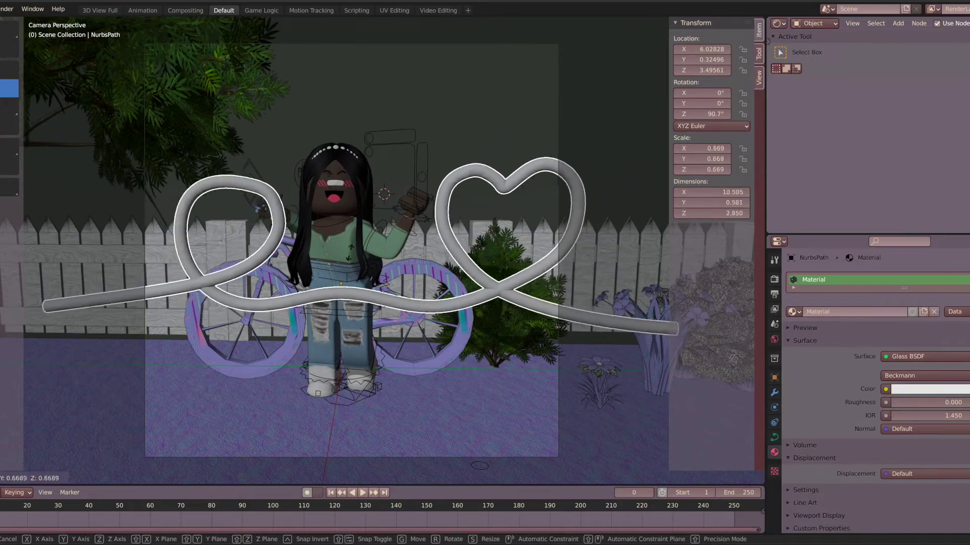
pyautogui.click(283, 231)
pyautogui.click(9, 72)
pyautogui.moveTo(341, 249); pyautogui.dragTo(341, 302)
pyautogui.press('s')
pyautogui.click(379, 323)
pyautogui.moveTo(379, 337); pyautogui.dragTo(345, 338)
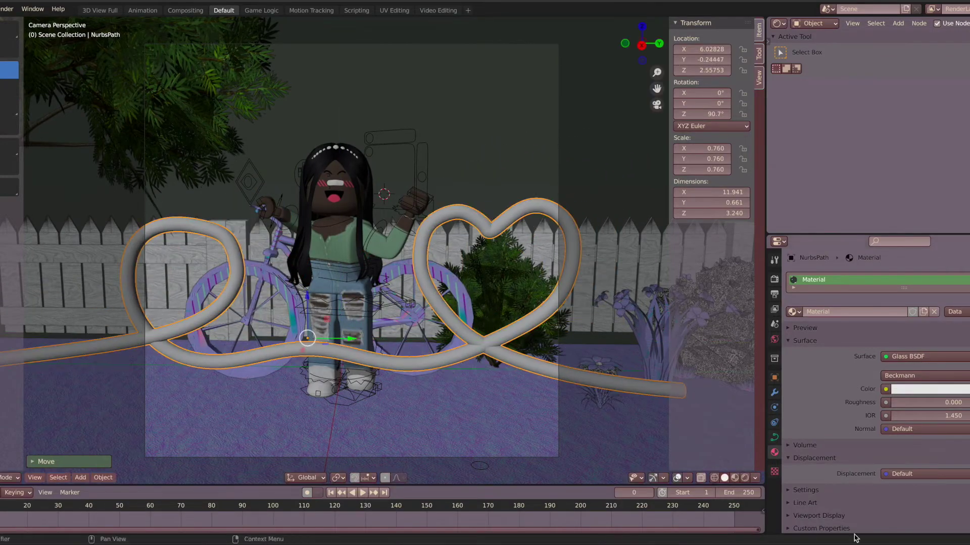
pyautogui.click(744, 478)
# Raise the heart tube to about Z 6.59, move it back to about X -0.18, and preview it through the camera
pyautogui.moveTo(307, 298); pyautogui.dragTo(307, 52)
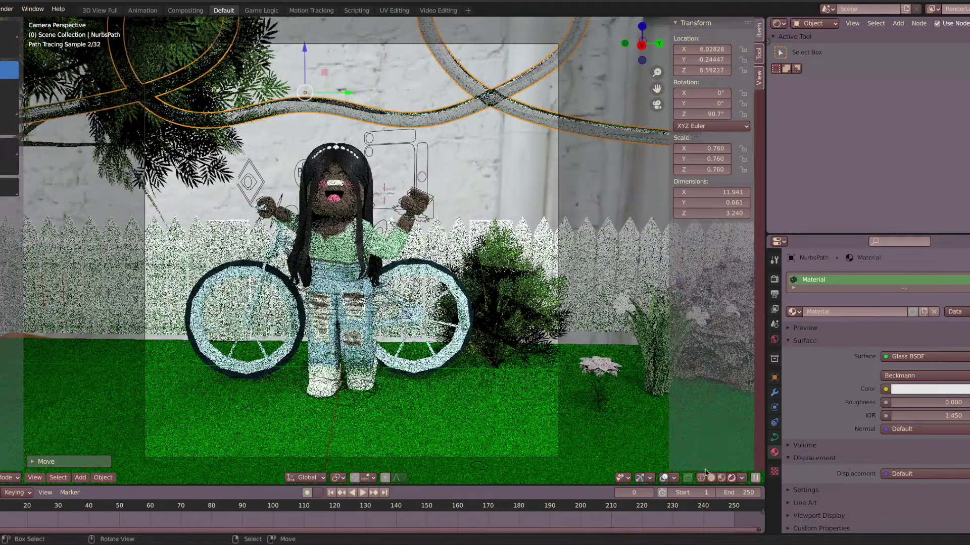
pyautogui.click(711, 478)
pyautogui.click(35, 478)
pyautogui.moveTo(72, 372)
pyautogui.click(202, 381)
pyautogui.hotkey('shift', '`')
pyautogui.press('s')
pyautogui.click(351, 251)
pyautogui.moveTo(379, 303); pyautogui.dragTo(498, 264)
pyautogui.click(35, 477)
pyautogui.moveTo(72, 369)
pyautogui.click(202, 381)
pyautogui.click(744, 477)
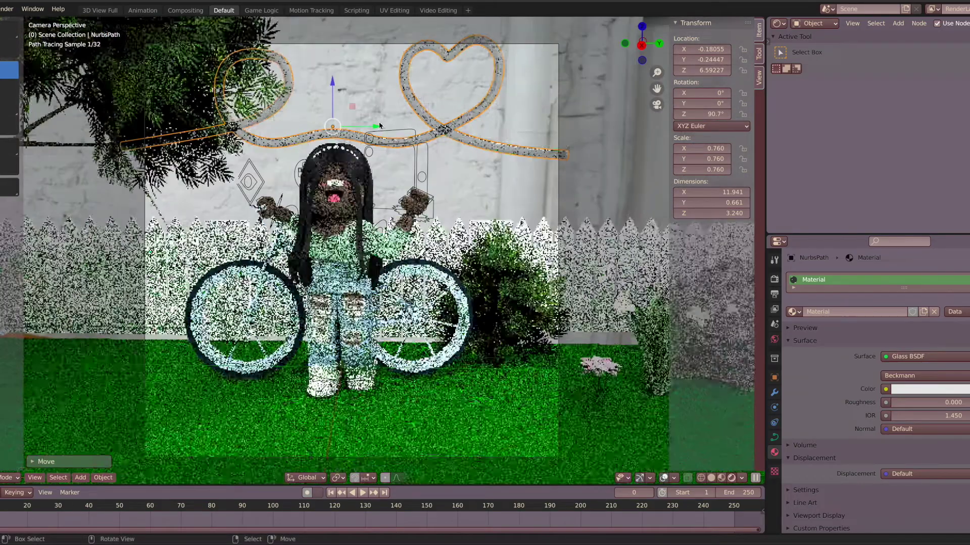
# Lower the heart tube to about Z 4.53 and inspect its placement around the character
pyautogui.rightClick(434, 140)
pyautogui.moveTo(331, 87); pyautogui.dragTo(332, 167)
pyautogui.click(34, 477)
pyautogui.moveTo(71, 369)
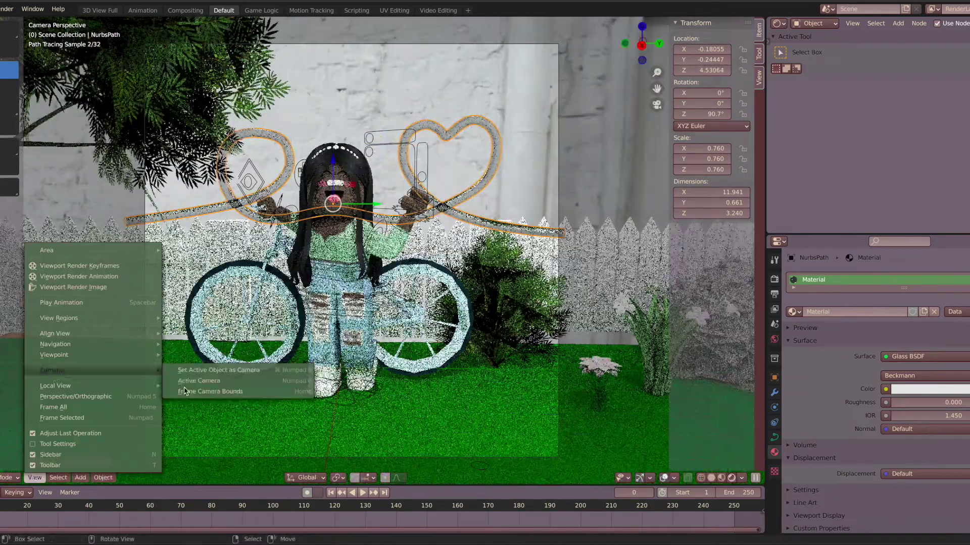
pyautogui.click(202, 381)
pyautogui.hotkey('shift', '`')
pyautogui.click(352, 251)
# Save the file, then move the heart tube forward to about X 3.22 and down to about Z 2.49, ending in camera view
pyautogui.click(711, 477)
pyautogui.click(1, 9)
pyautogui.click(20, 80)
pyautogui.hotkey('shift', '`')
pyautogui.press('w')
pyautogui.click(352, 251)
pyautogui.moveTo(309, 241)
pyautogui.mouseDown()
pyautogui.moveTo(329, 224)
pyautogui.moveTo(240, 243)
pyautogui.mouseUp()
pyautogui.moveTo(303, 204); pyautogui.dragTo(303, 323)
pyautogui.moveTo(303, 323); pyautogui.dragTo(404, 348, button='middle')
pyautogui.click(35, 477)
pyautogui.moveTo(71, 370)
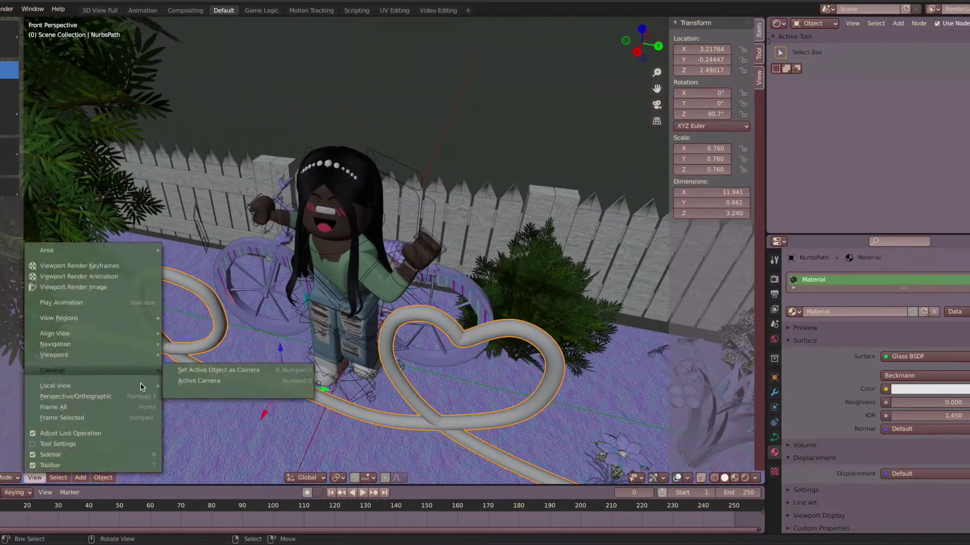
pyautogui.click(197, 380)
# Extrude the heart tube's end beside the bush upward in a tall curve just outside the camera frame
pyautogui.press('Tab')
pyautogui.rightClick(594, 345)
pyautogui.press('e')
pyautogui.click(687, 197)
pyautogui.press('e')
pyautogui.click(654, 69)
pyautogui.press('e')
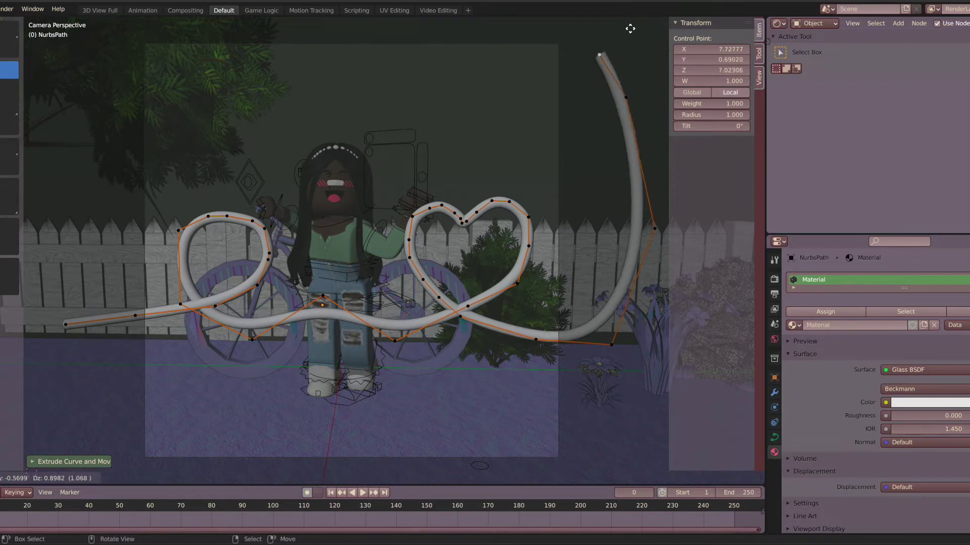
pyautogui.click(606, 19)
# Continue extruding the tube in a wavy line above the character's head toward the tree foliage
pyautogui.click(512, 33)
pyautogui.press('e')
pyautogui.click(451, 28)
pyautogui.press('e')
pyautogui.click(415, 14)
pyautogui.press('e')
pyautogui.click(389, 17)
pyautogui.press('e')
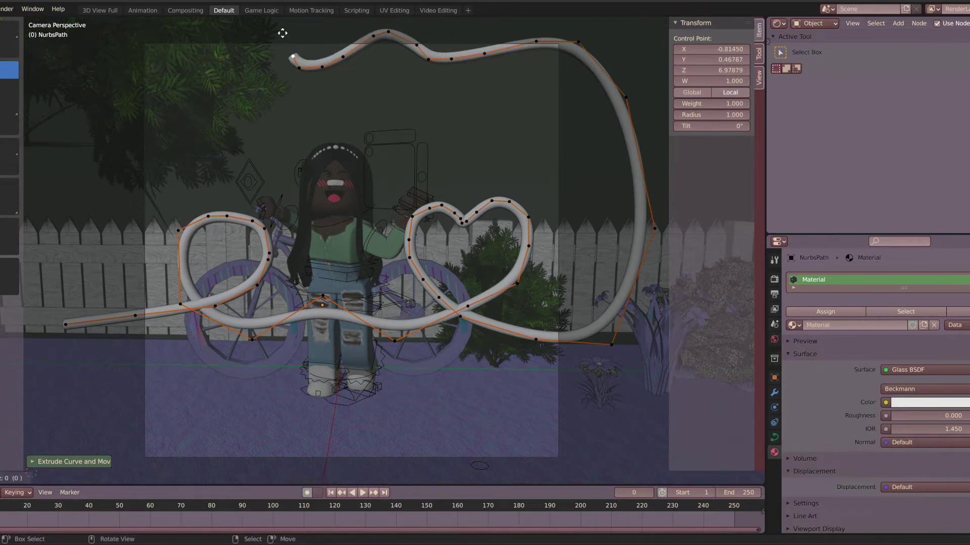
pyautogui.click(221, 53)
pyautogui.press('e')
pyautogui.click(154, 50)
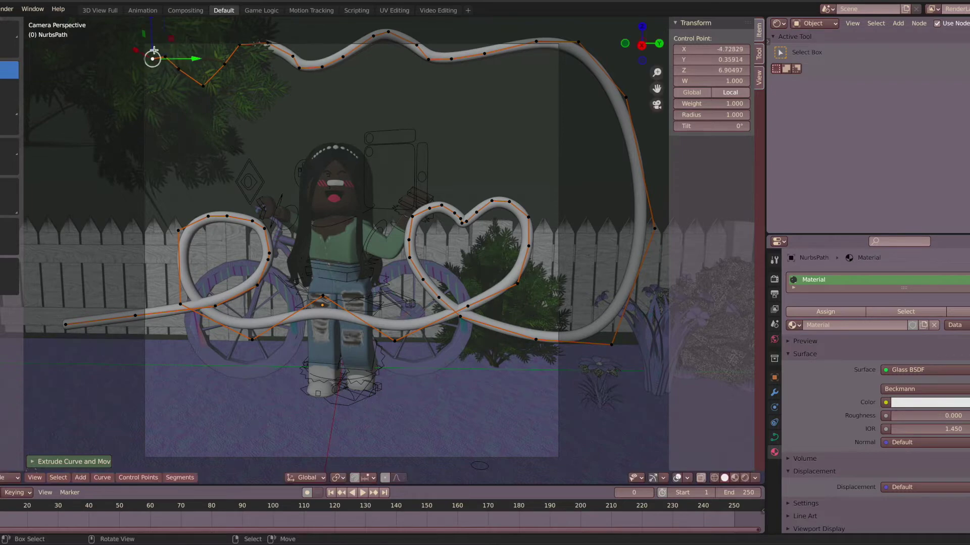
# Rotate and move the tube's wavy end section into the tree foliage, and view the finished curve rendered in Object Mode
pyautogui.keyDown('shift'); pyautogui.click(271, 45); pyautogui.keyUp('shift')
pyautogui.press('r')
pyautogui.moveTo(213, 78); pyautogui.dragTo(147, 44)
pyautogui.press('g')
pyautogui.moveTo(172, 27); pyautogui.dragTo(126, 42)
pyautogui.press('g')
pyautogui.click(144, 59)
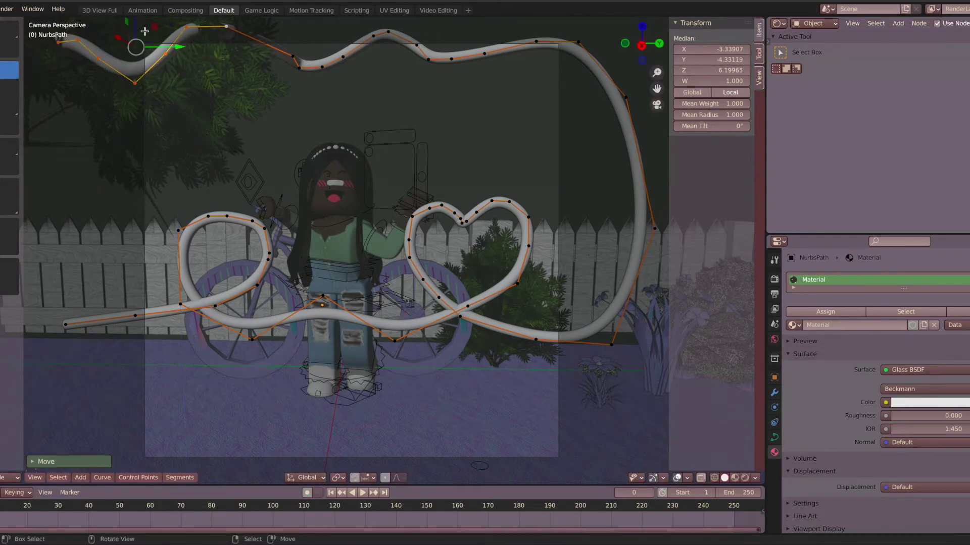
pyautogui.press('g')
pyautogui.click(230, 78)
pyautogui.click(744, 478)
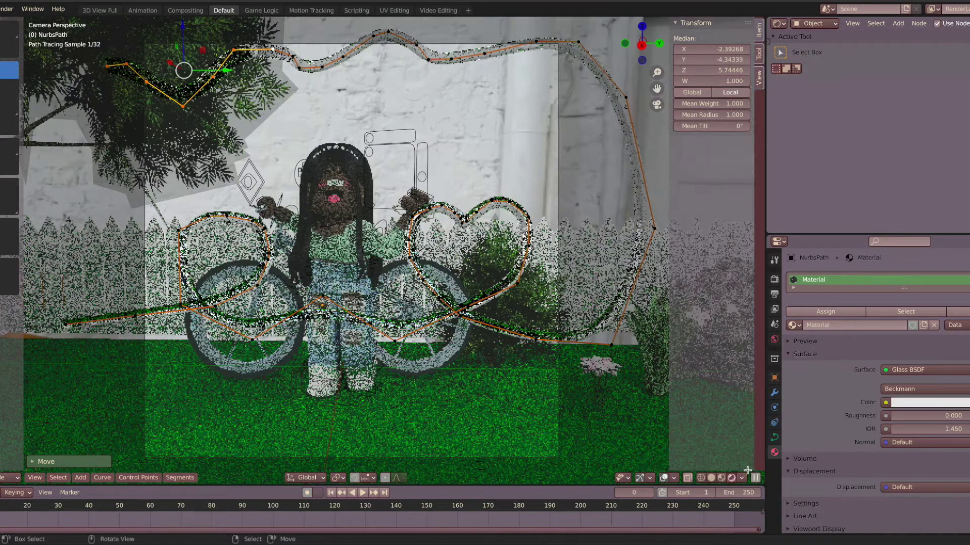
pyautogui.press('Tab')
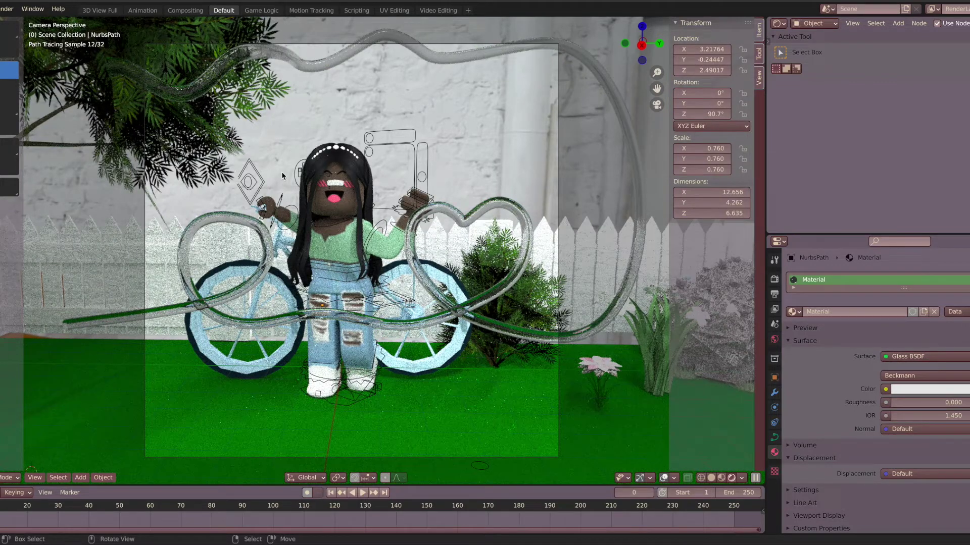
# Switch to solid shading and add an area light to the scene
pyautogui.click(713, 478)
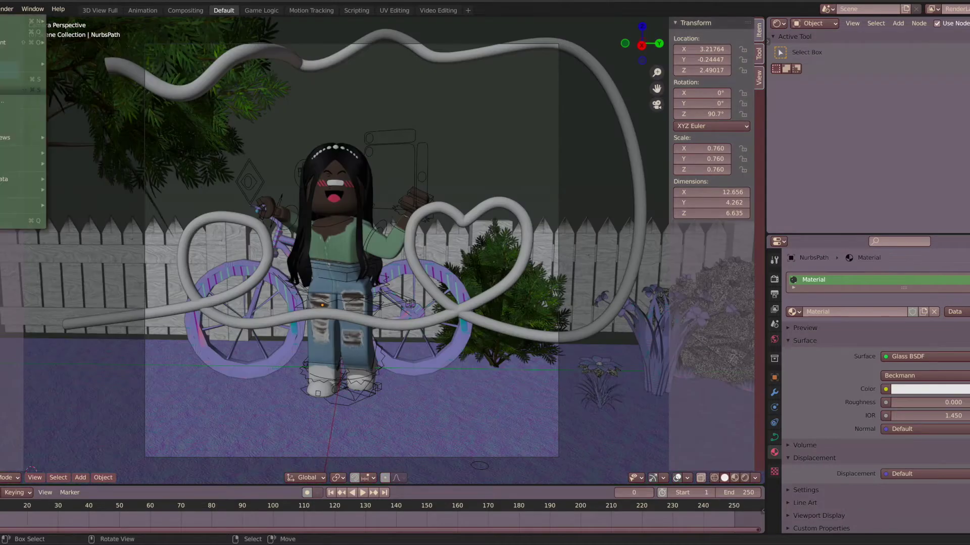
pyautogui.click(81, 478)
pyautogui.moveTo(116, 333)
pyautogui.click(181, 368)
# Place the area light at about X 4.92, Y 8.00, Z 3.32 and rotate it to shine on the character
pyautogui.click(35, 478)
pyautogui.click(192, 382)
pyautogui.moveTo(526, 237); pyautogui.dragTo(434, 258, button='middle')
pyautogui.moveTo(416, 249); pyautogui.dragTo(424, 216)
pyautogui.moveTo(428, 277); pyautogui.dragTo(486, 352)
pyautogui.click(9, 88)
pyautogui.moveTo(422, 310); pyautogui.dragTo(474, 367)
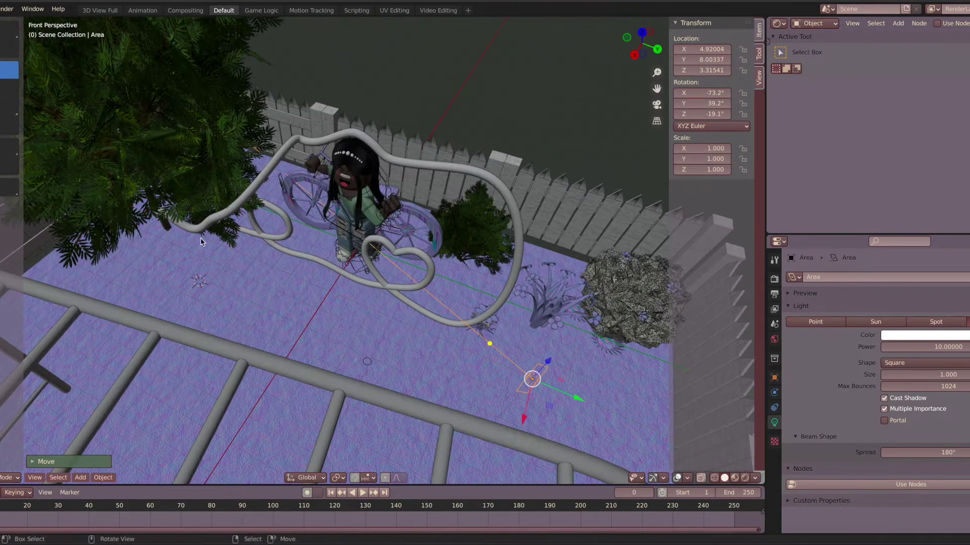
pyautogui.moveTo(555, 368); pyautogui.dragTo(543, 414)
# Give the area light a yellow-orange color and show the scene in rendered shading
pyautogui.click(931, 337)
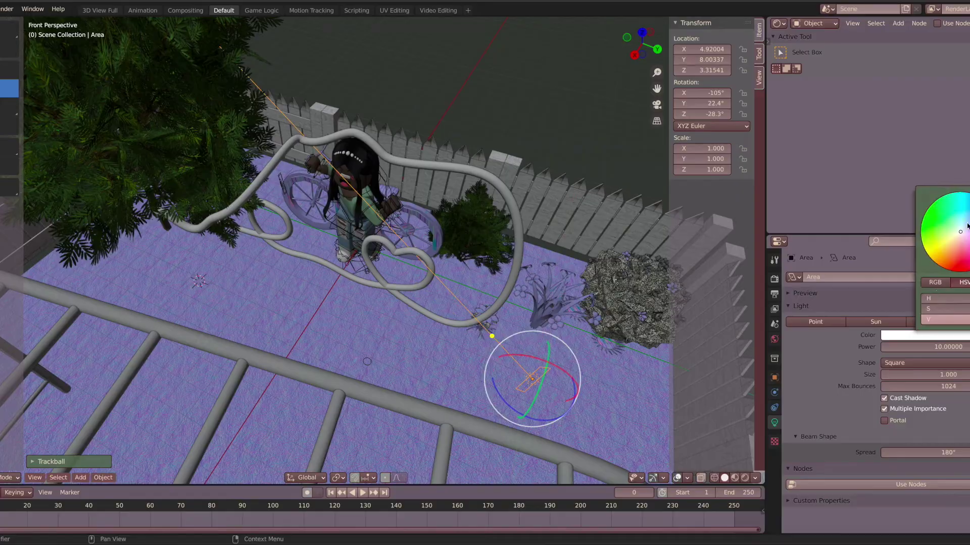
pyautogui.moveTo(937, 298); pyautogui.dragTo(930, 298)
pyautogui.click(744, 478)
pyautogui.click(935, 336)
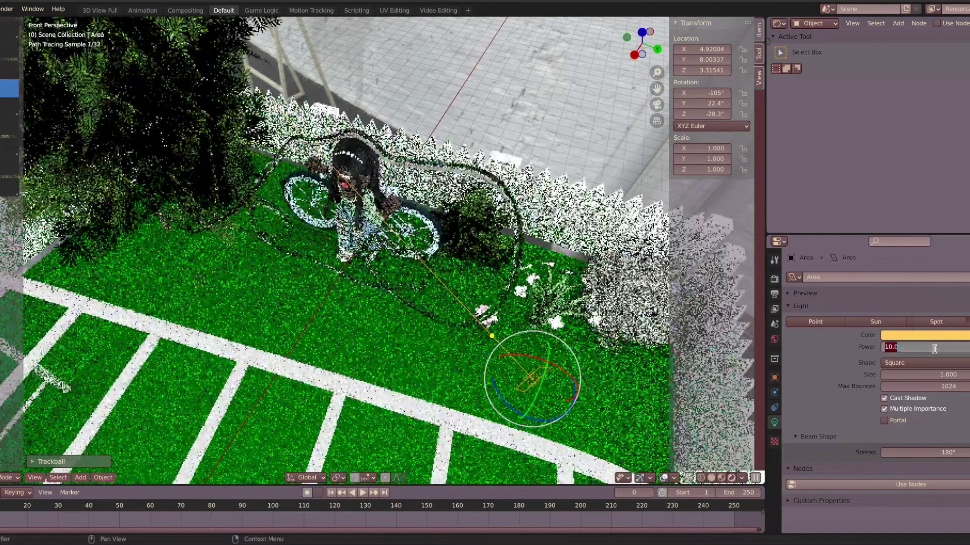
# View the scene through the camera and set the area light's power to 9000
pyautogui.click(934, 349)
pyautogui.click(34, 478)
pyautogui.moveTo(60, 372)
pyautogui.click(212, 386)
pyautogui.click(958, 347)
pyautogui.write('9000')
pyautogui.press('Return')
# Change the area light's color to orange-red and save the file
pyautogui.click(947, 335)
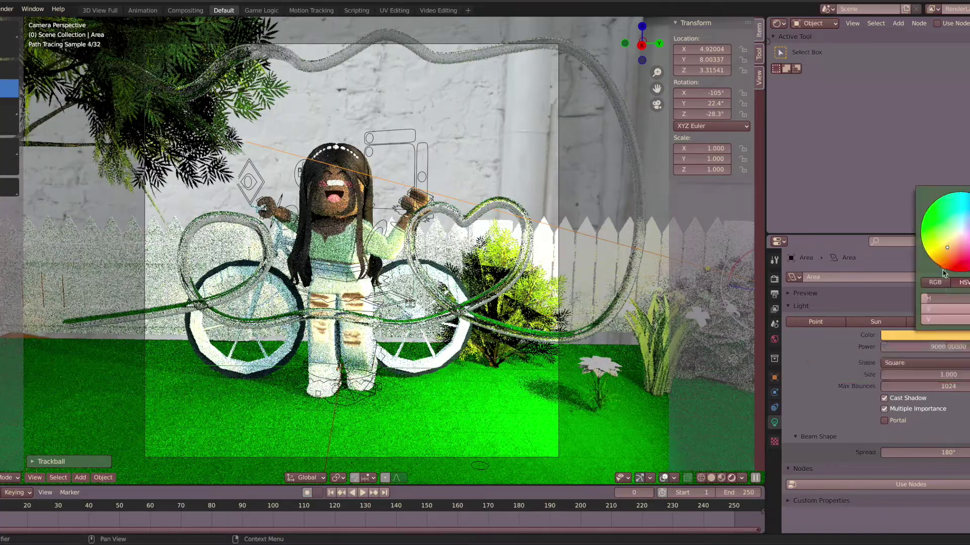
pyautogui.moveTo(944, 250)
pyautogui.mouseDown()
pyautogui.moveTo(968, 235)
pyautogui.moveTo(954, 262)
pyautogui.mouseUp()
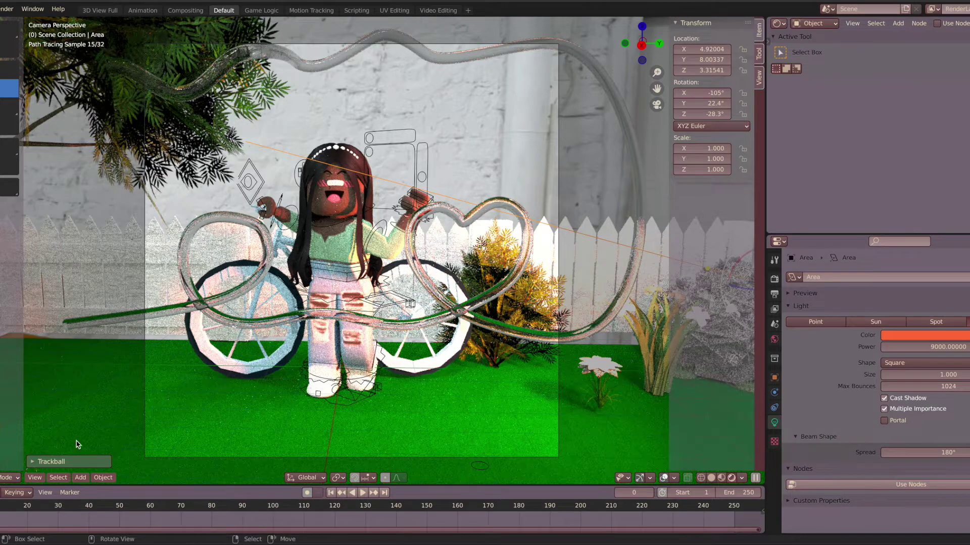
pyautogui.hotkey('ctrl', 's')
# Move the control points of the tube's round loop away from the character, and preview the result in rendered shading
pyautogui.click(711, 477)
pyautogui.click(143, 315)
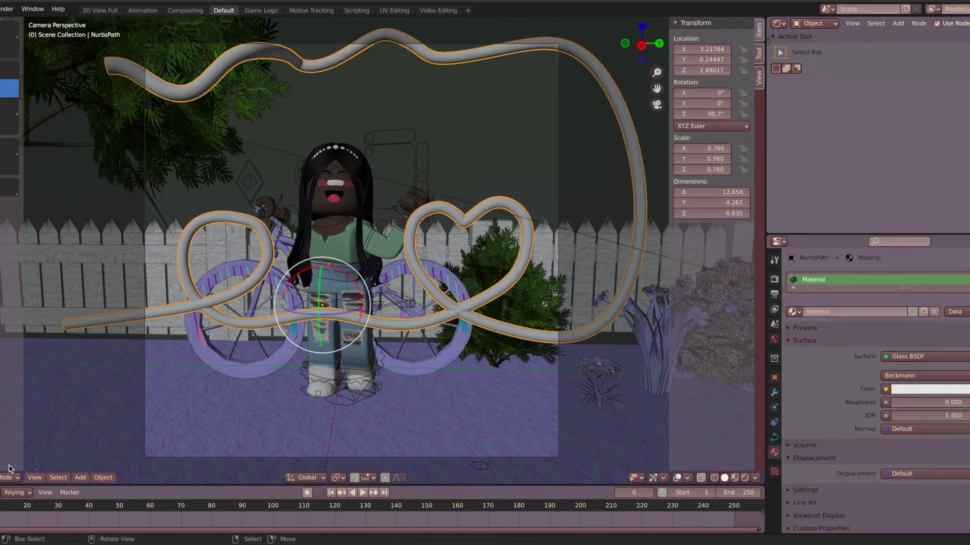
pyautogui.press('Tab')
pyautogui.click(187, 311)
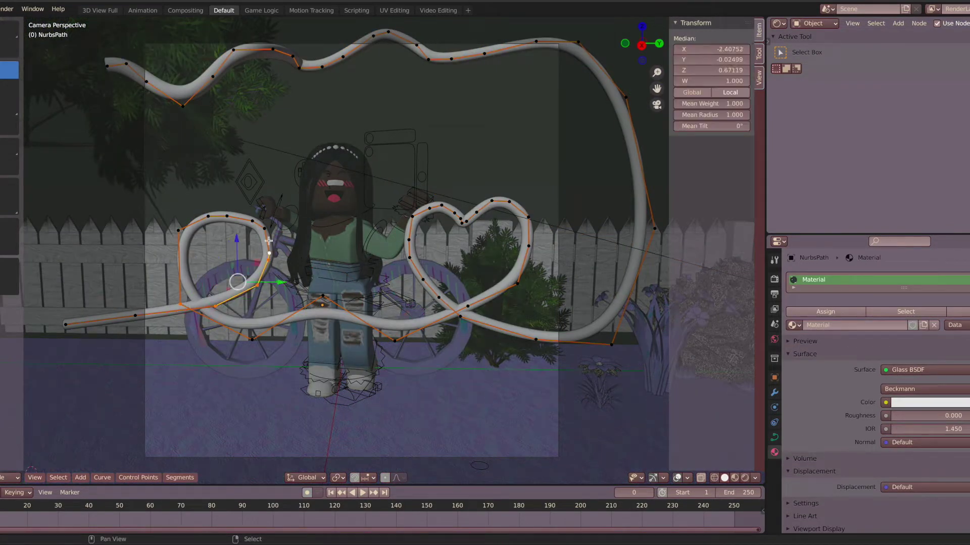
pyautogui.keyDown('shift'); pyautogui.rightClick(181, 229); pyautogui.keyUp('shift')
pyautogui.moveTo(275, 253); pyautogui.dragTo(246, 253)
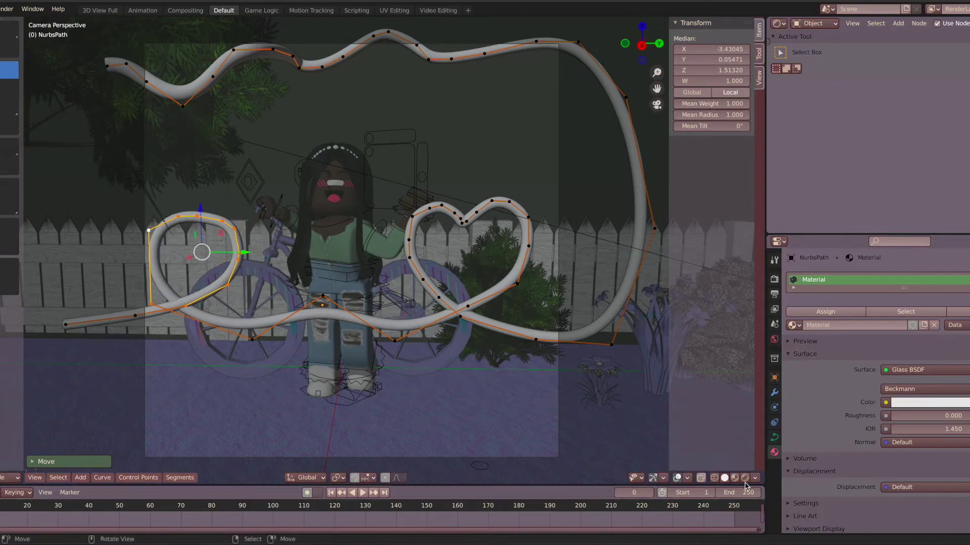
pyautogui.click(745, 477)
pyautogui.hotkey('alt', 'a')
pyautogui.press('Tab')
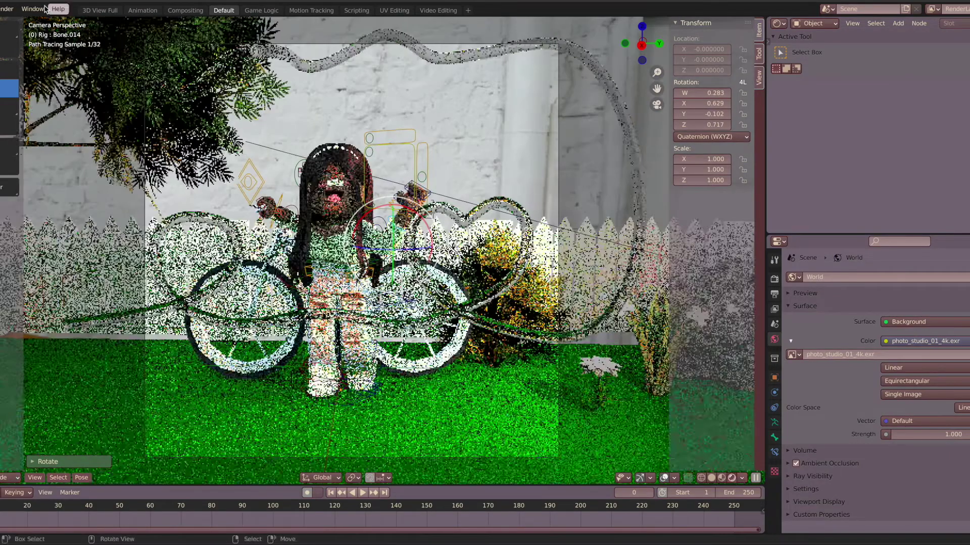
# Go through the output format, sampling and denoising settings, and render the scene as an image
pyautogui.click(774, 279)
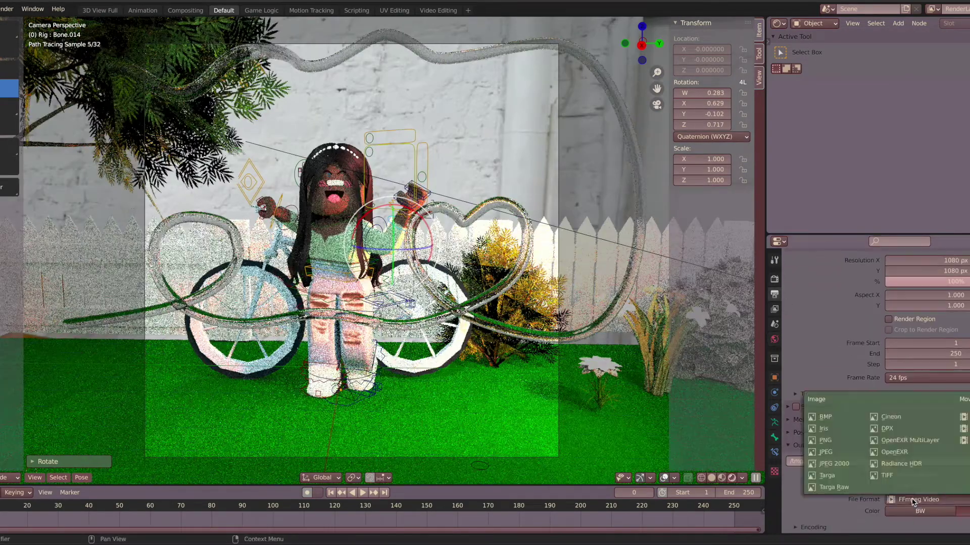
pyautogui.click(813, 374)
pyautogui.scroll(-3, 857, 414)
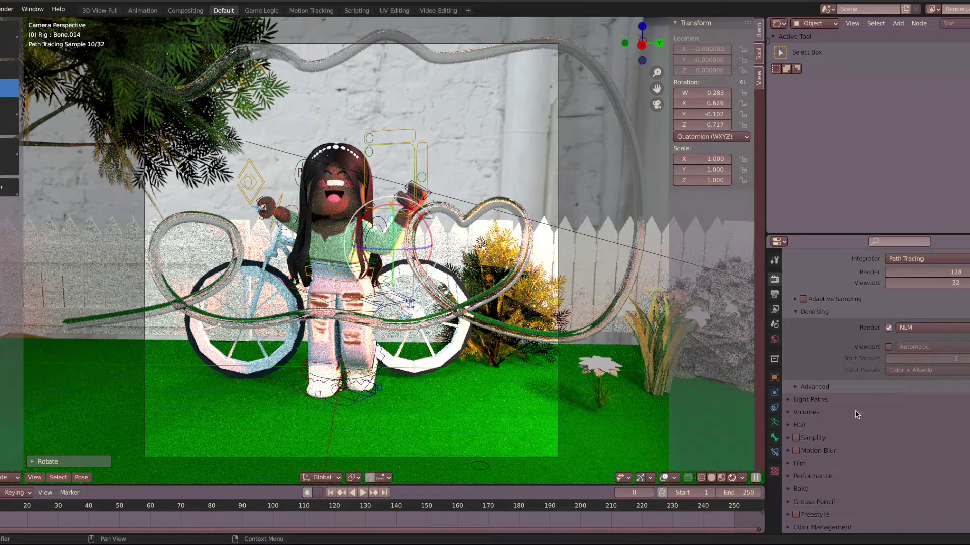
pyautogui.click(7, 8)
pyautogui.click(16, 20)
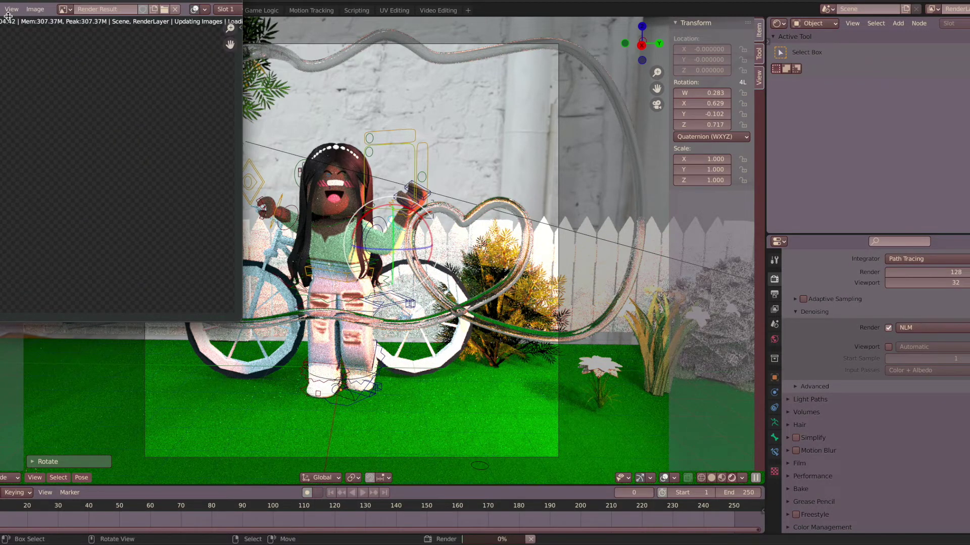